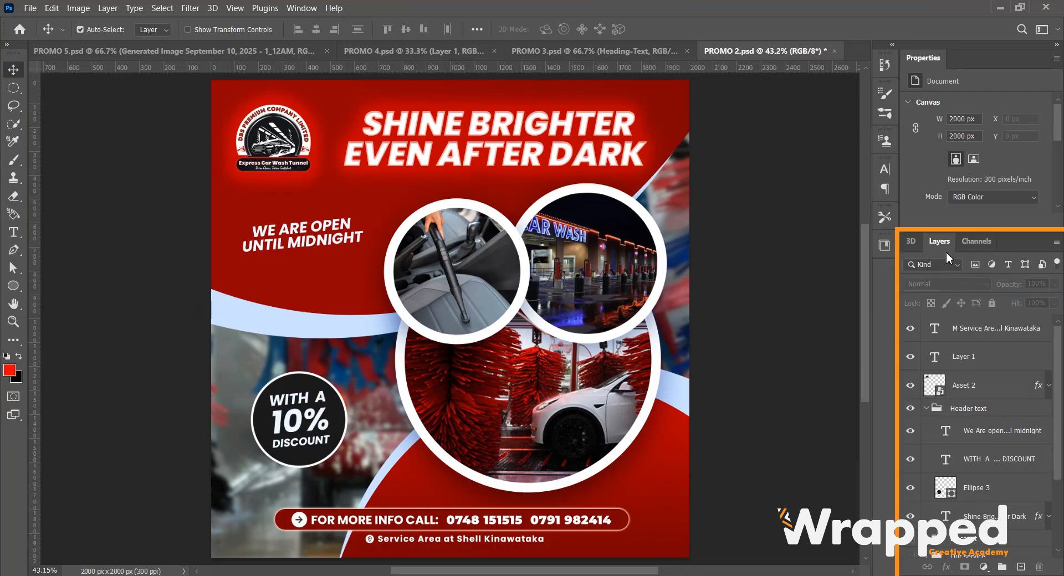
# Collapse the docked panels, open the Layers panel and extend its height to list more layers
pyautogui.click(1057, 44)
pyautogui.click(302, 9)
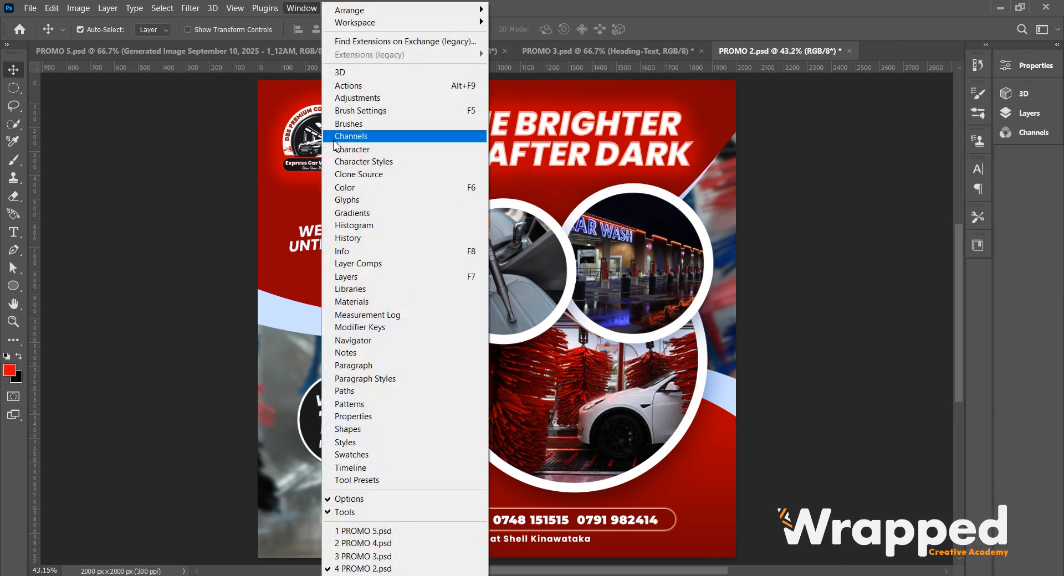
pyautogui.click(381, 281)
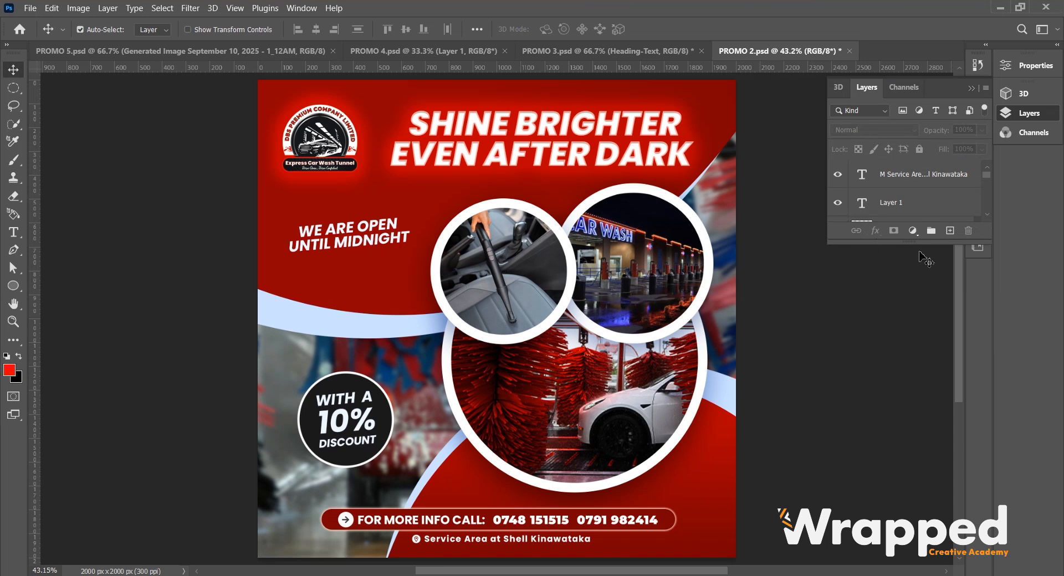
pyautogui.moveTo(912, 242); pyautogui.dragTo(955, 499)
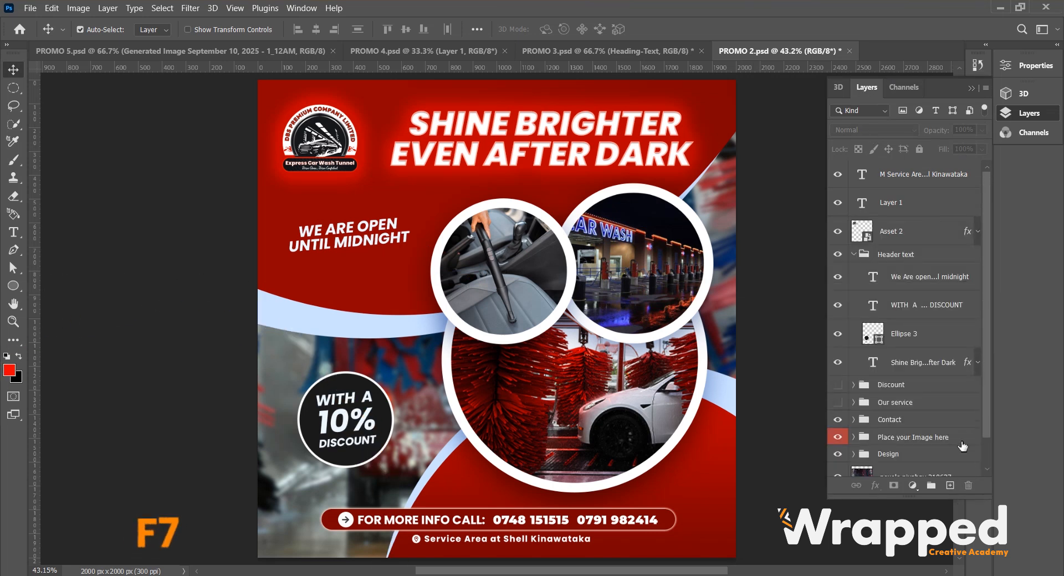
# Hide and show the Layers panel several times, leaving it visible
pyautogui.press('F7')
pyautogui.press('F7')
pyautogui.press('F7')
pyautogui.press('F7')
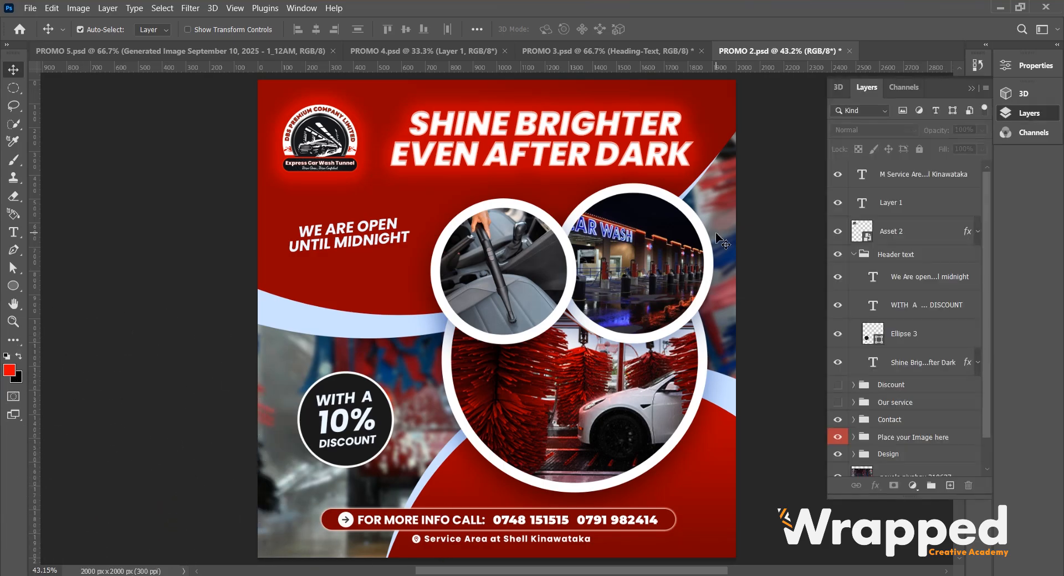
pyautogui.press('F7')
pyautogui.press('F7')
# Expand the Design group and select the upper Shape layer inside it
pyautogui.scroll(-1, 859, 431)
pyautogui.click(853, 426)
pyautogui.scroll(-2, 887, 388)
pyautogui.click(891, 434)
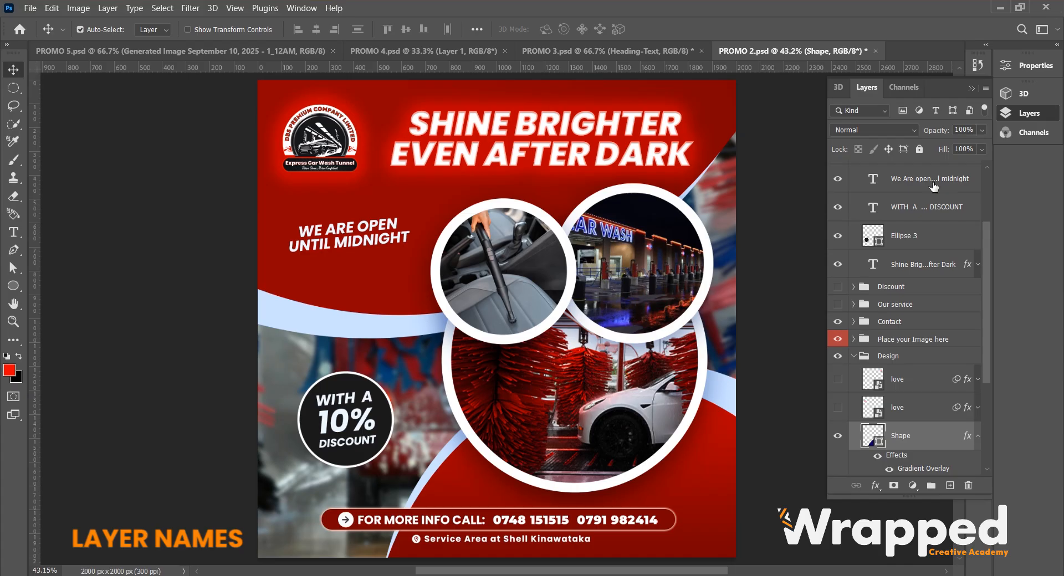
pyautogui.scroll(3, 909, 247)
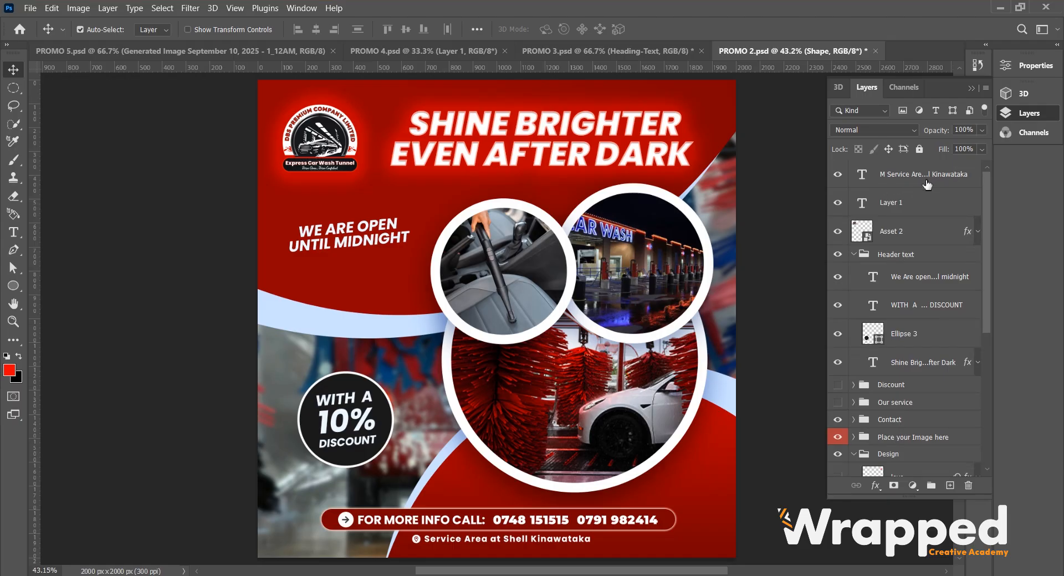
# Delete the Layer 1 text layer and rename the Asset 2 layer as "another name"
pyautogui.click(894, 211)
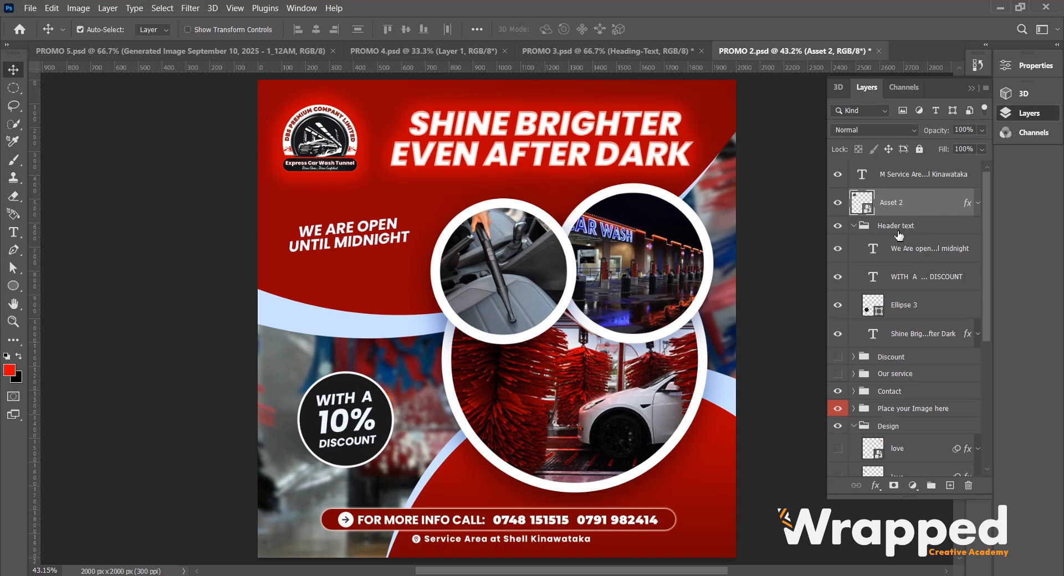
pyautogui.scroll(-4, 898, 254)
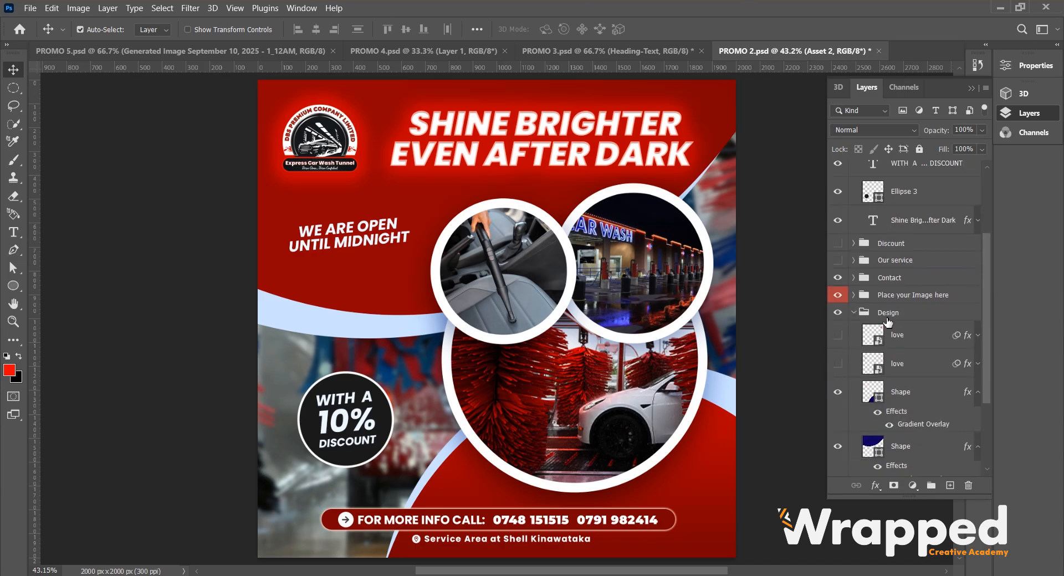
pyautogui.scroll(4, 906, 334)
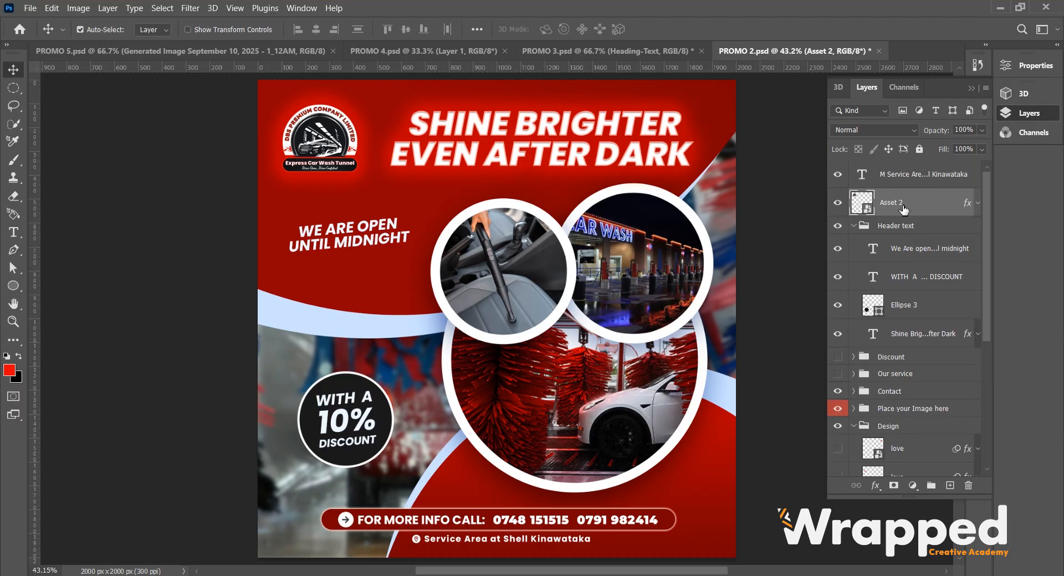
pyautogui.doubleClick(891, 204)
pyautogui.write('another name')
pyautogui.click(931, 237)
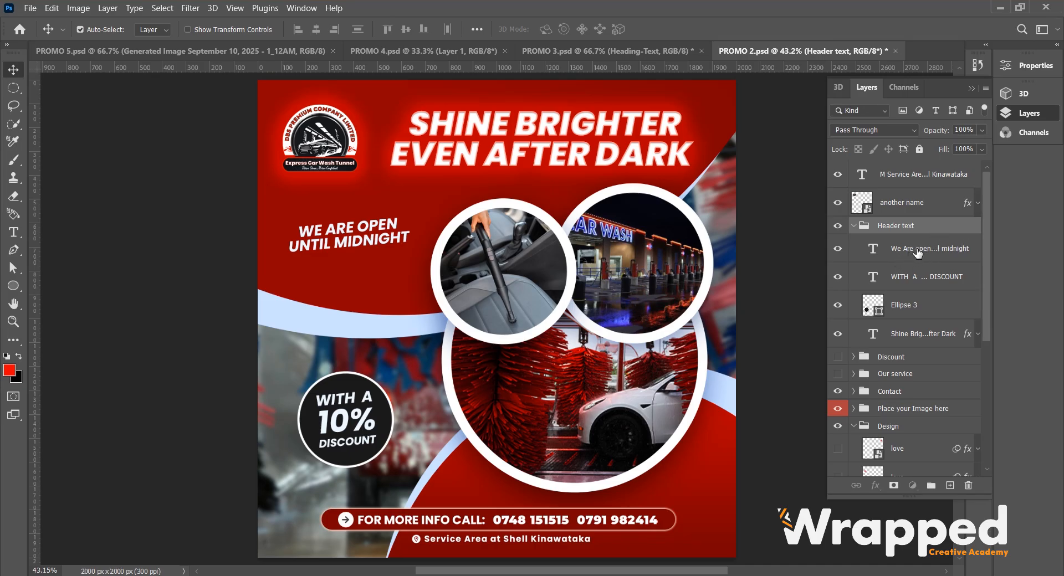
# Rename the "We Are open until midnight" text layer as "type something different"
pyautogui.doubleClick(917, 251)
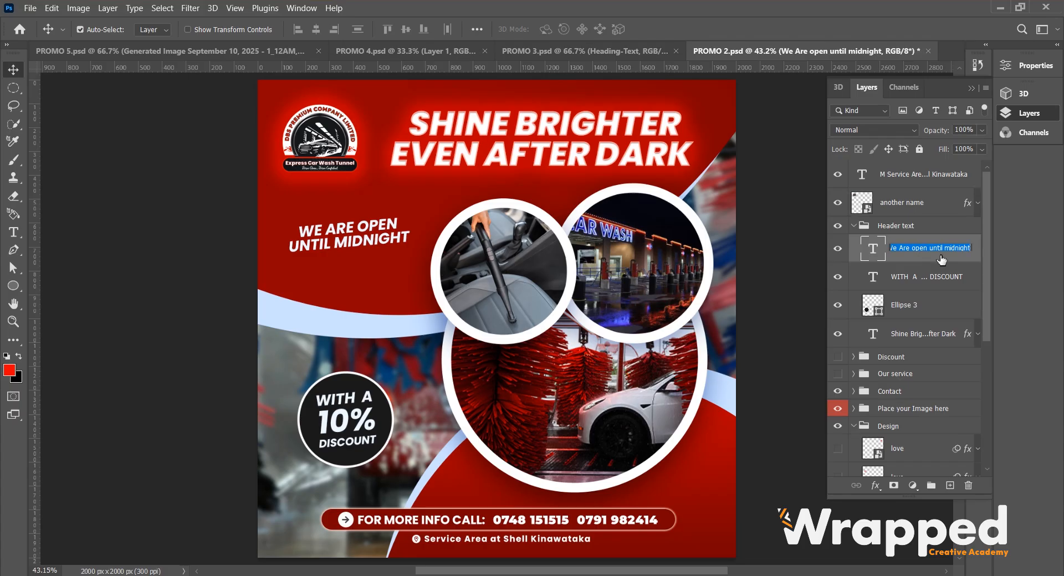
pyautogui.write('type something different')
pyautogui.press('Return')
pyautogui.click(928, 276)
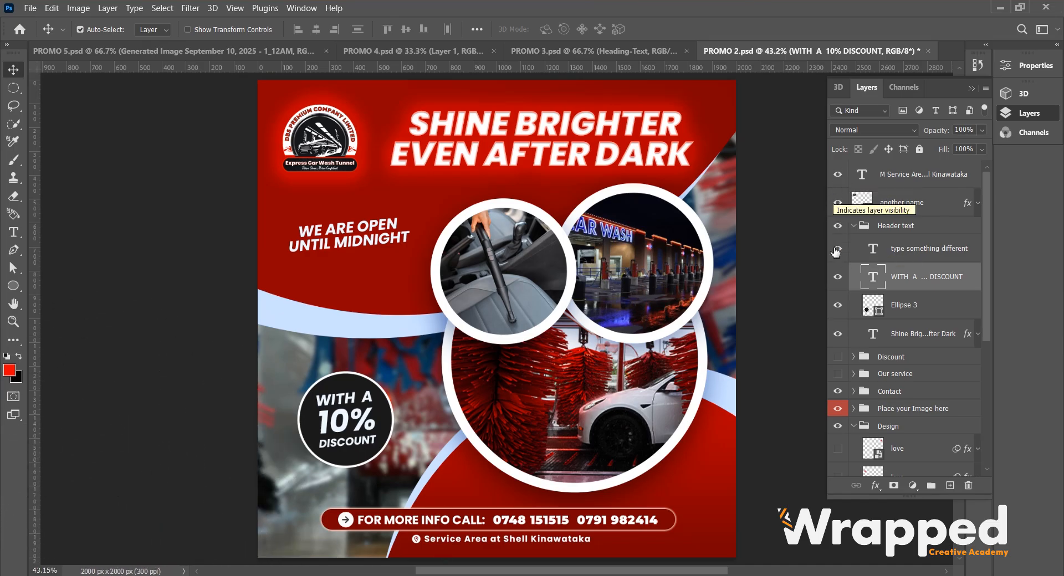
# Hide and show the Header text group twice
pyautogui.click(839, 226)
pyautogui.click(839, 226)
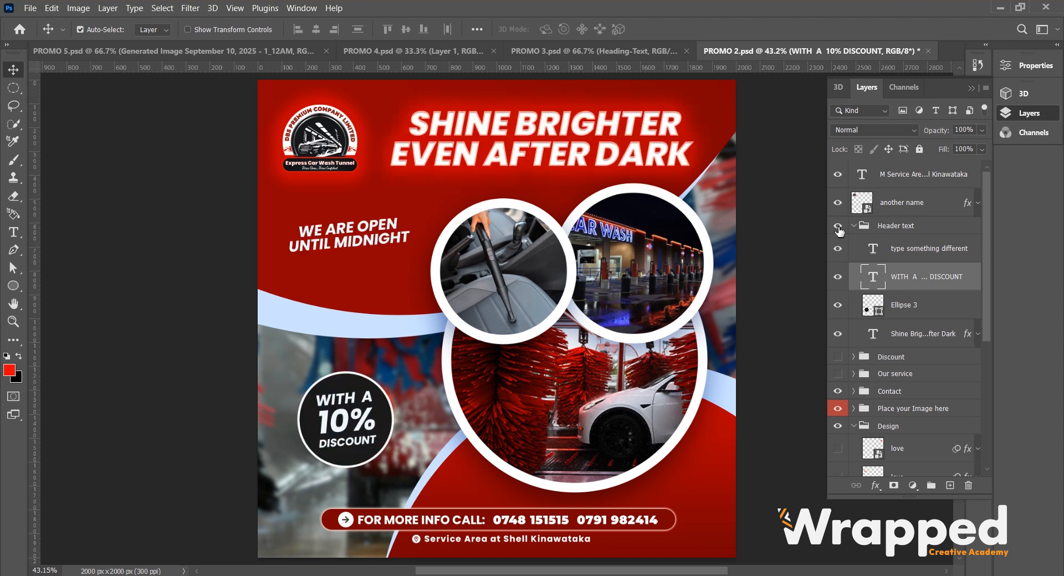
pyautogui.click(838, 225)
pyautogui.click(838, 226)
# Isolate the Contact group by hiding all other layers, and restore the visibility of the rest
pyautogui.scroll(-4, 858, 307)
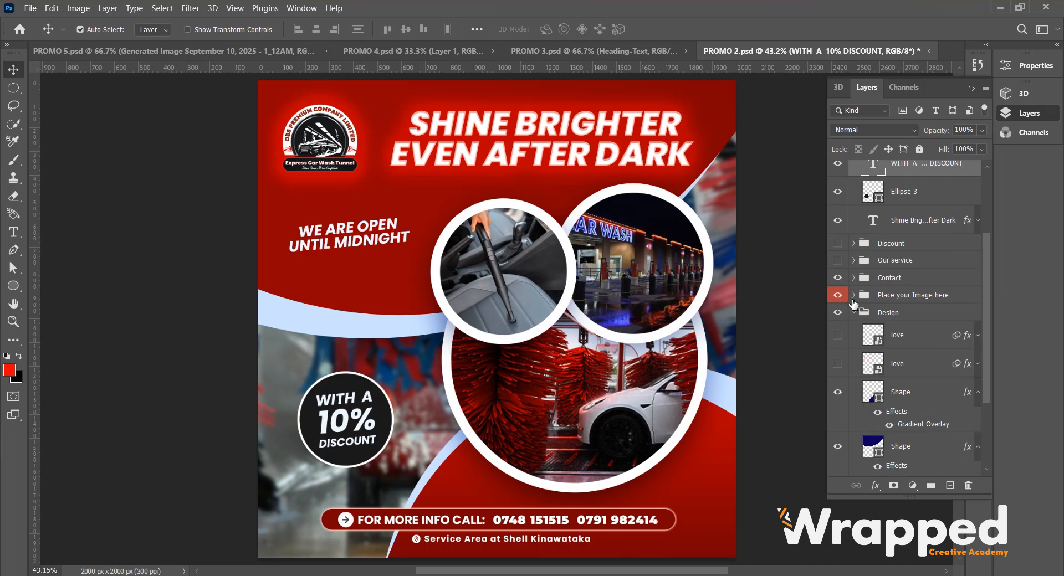
pyautogui.scroll(4, 858, 308)
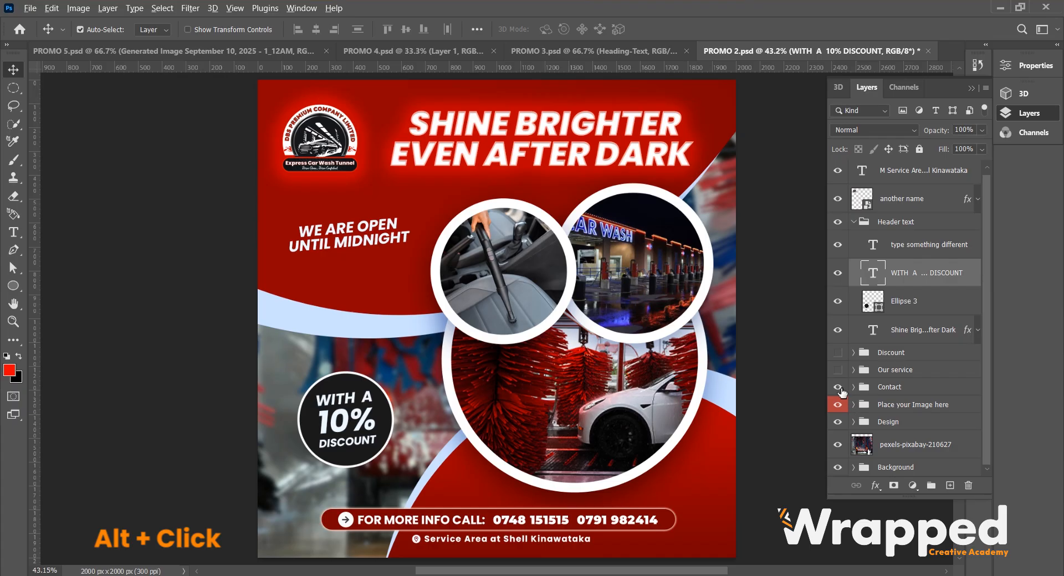
pyautogui.keyDown('alt'); pyautogui.click(840, 388); pyautogui.keyUp('alt')
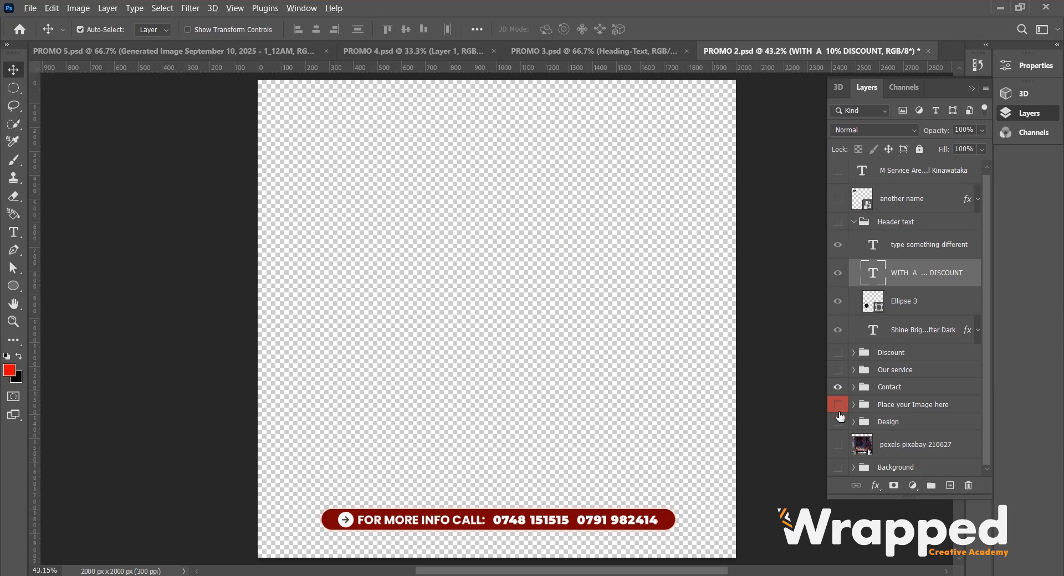
pyautogui.keyDown('alt'); pyautogui.click(839, 388); pyautogui.keyUp('alt')
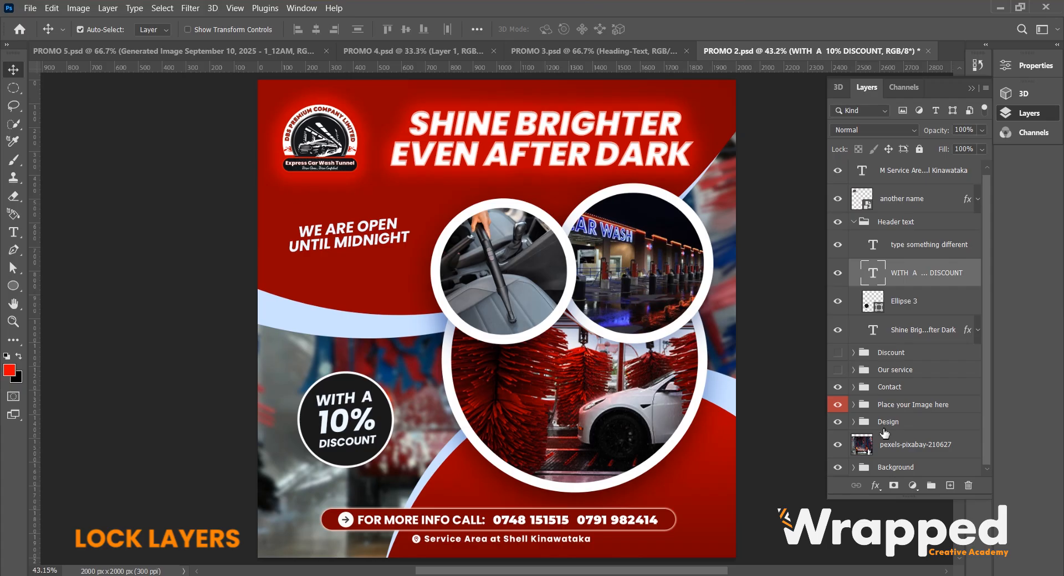
# Collapse the Header text group and fully lock the pexels-pixabay-210627 image layer
pyautogui.click(853, 223)
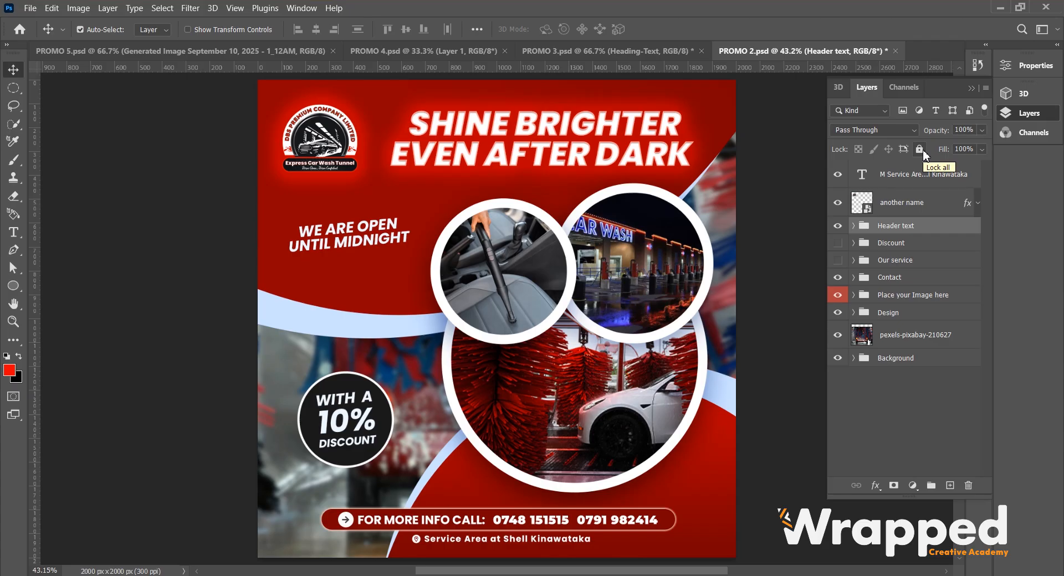
pyautogui.click(909, 338)
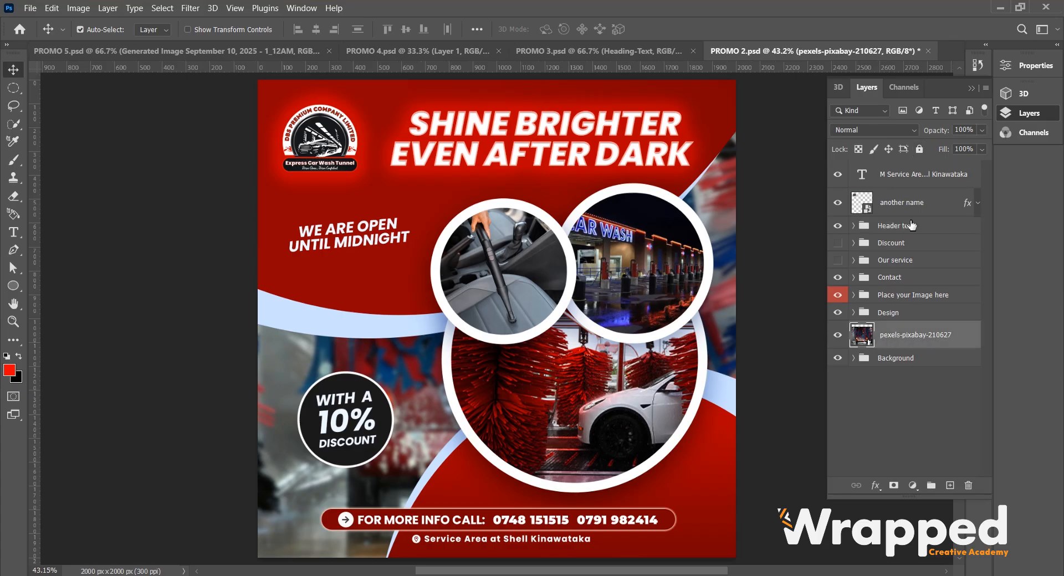
pyautogui.click(919, 151)
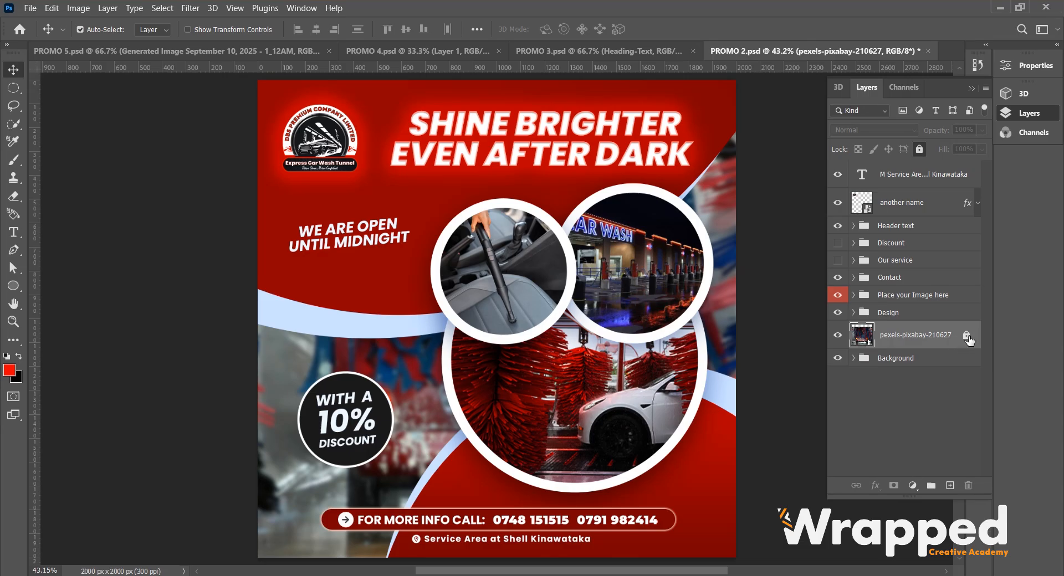
# Select the Background layer inside the Background group and look at its Opacity and Fill controls
pyautogui.moveTo(723, 222); pyautogui.dragTo(936, 381)
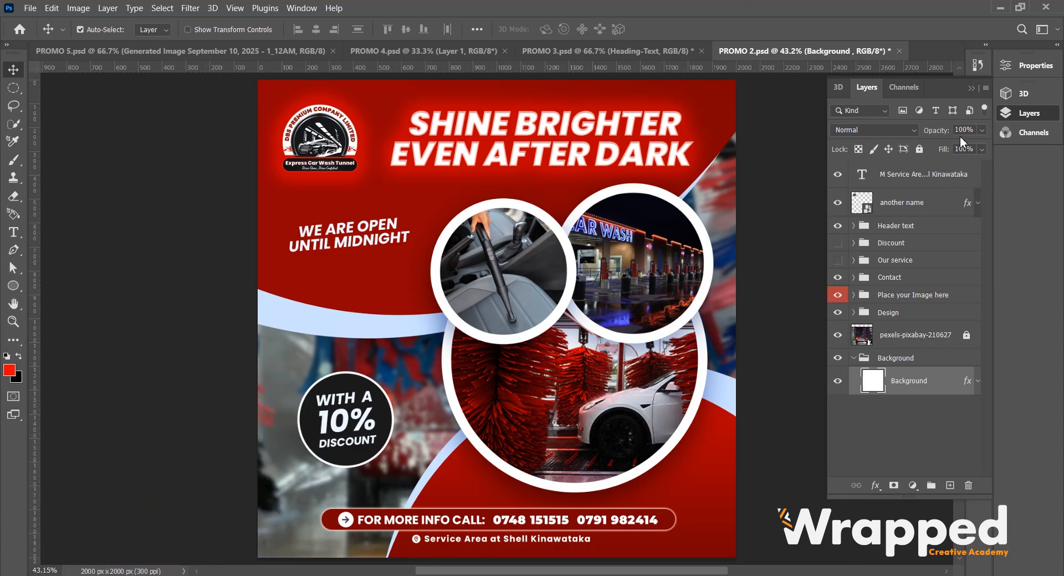
pyautogui.click(981, 130)
pyautogui.click(975, 153)
# Switch to the PROMO 3.psd document and select the "Drive Clean, Drive Confident" heading text layer
pyautogui.click(599, 51)
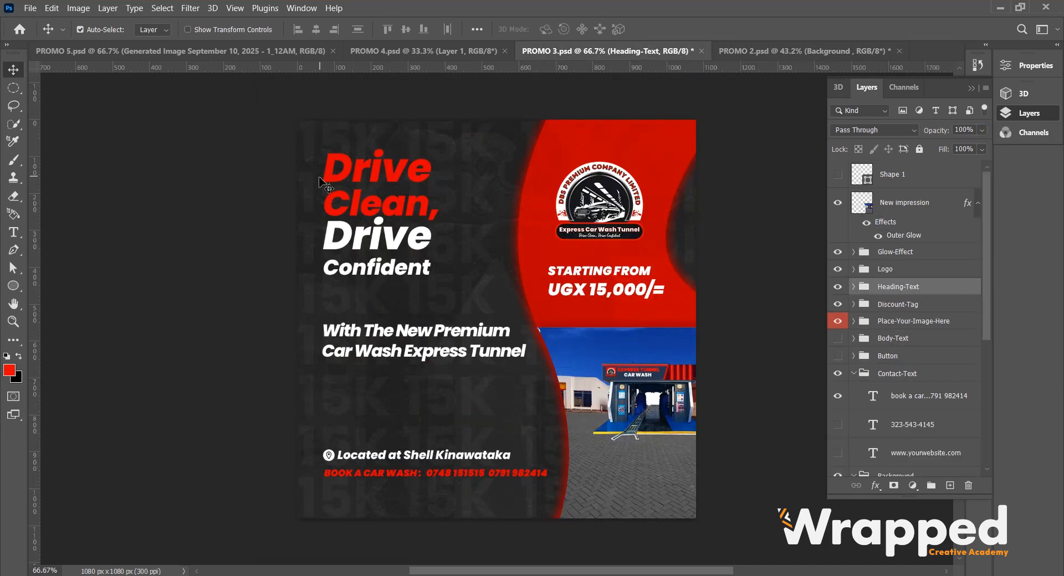
pyautogui.scroll(-2, 513, 186)
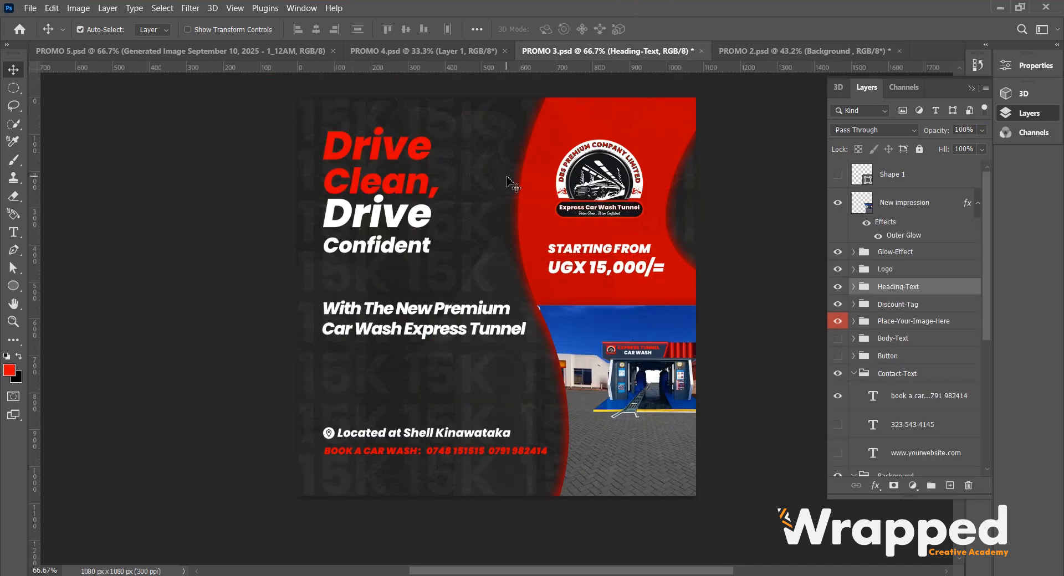
pyautogui.click(403, 232)
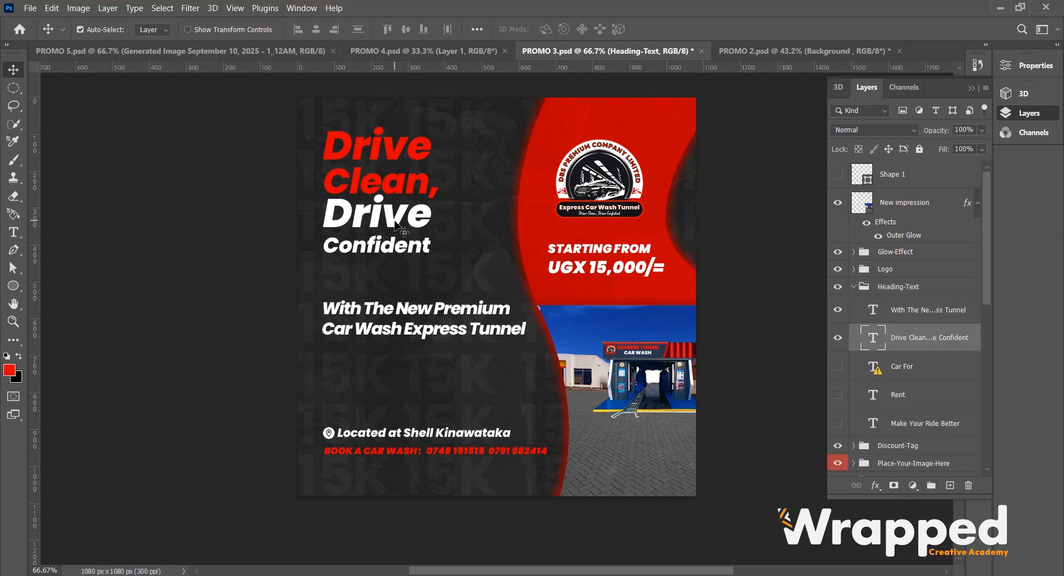
# Try opacities of 0% and 58% on the selected heading text, and return its opacity and fill to 100%
pyautogui.click(982, 149)
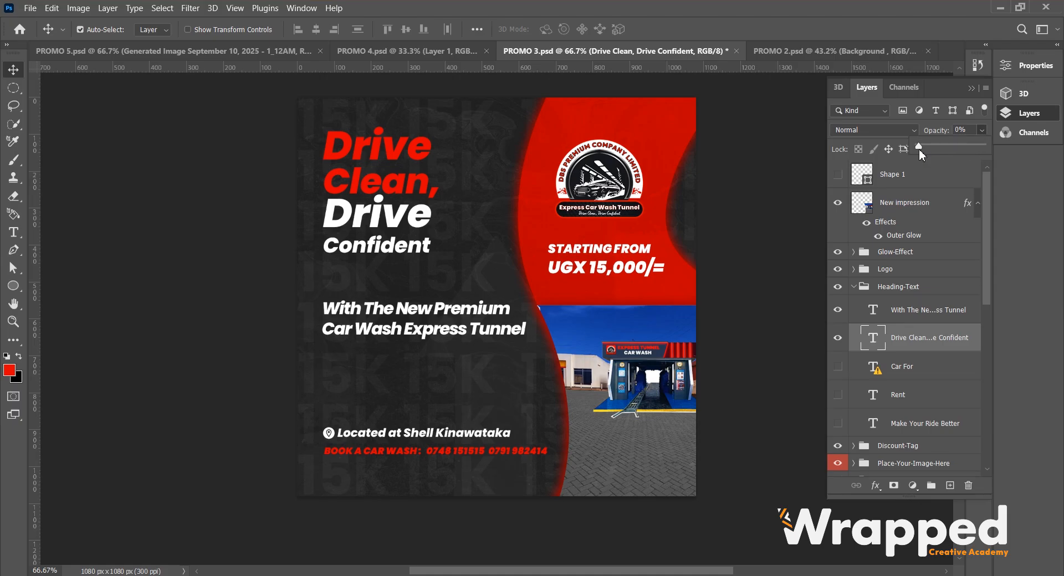
pyautogui.moveTo(934, 149); pyautogui.dragTo(944, 148)
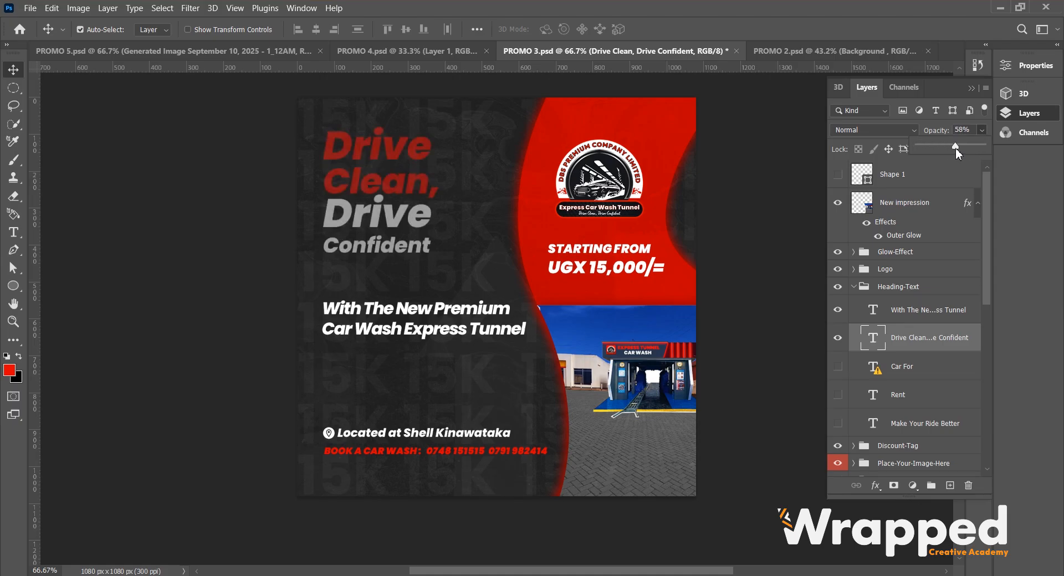
pyautogui.moveTo(987, 145); pyautogui.dragTo(929, 162)
pyautogui.moveTo(990, 176); pyautogui.dragTo(984, 150)
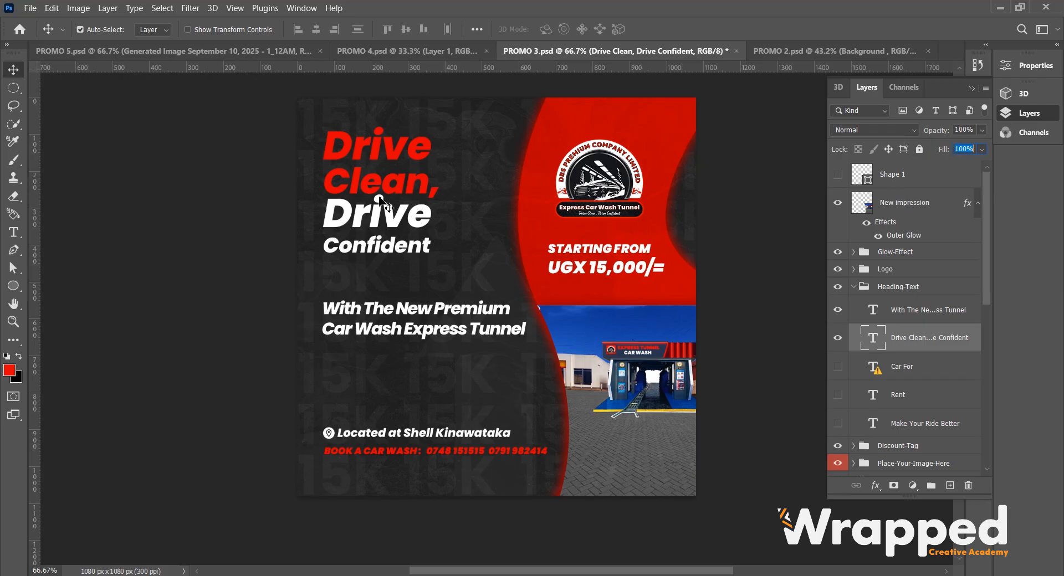
# Select the Asset 2 logo layer and hide and show it once
pyautogui.click(602, 171)
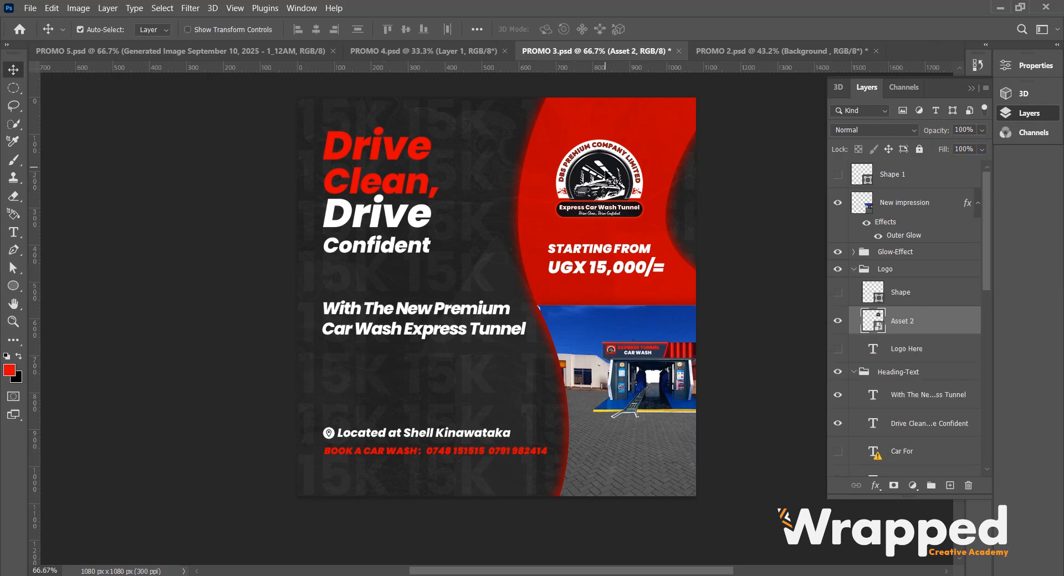
pyautogui.click(837, 321)
pyautogui.click(838, 321)
# Try the Dissolve, Darken and Lighten blend modes on the Asset 2 logo layer
pyautogui.click(912, 131)
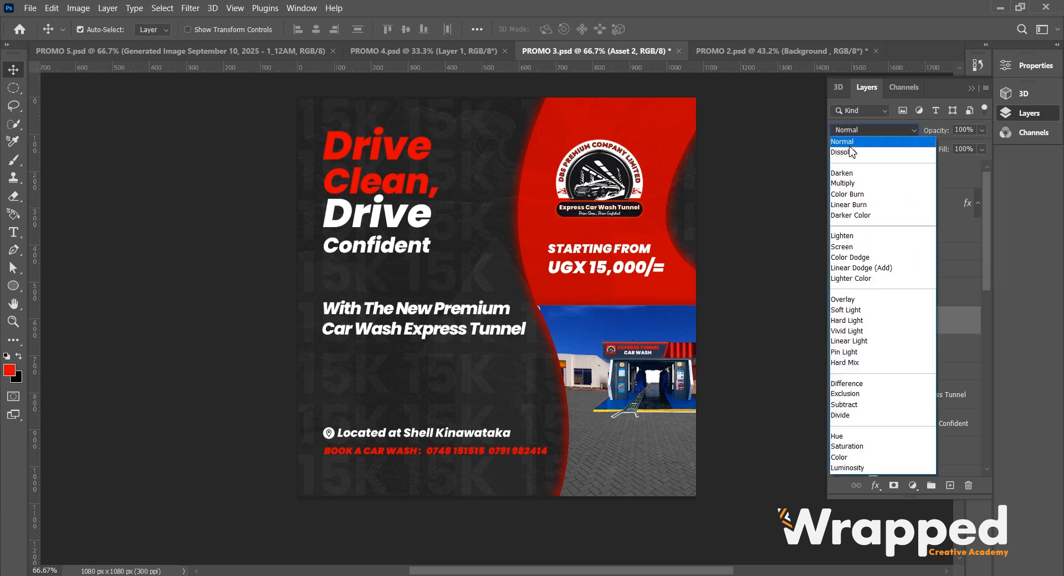
pyautogui.click(850, 155)
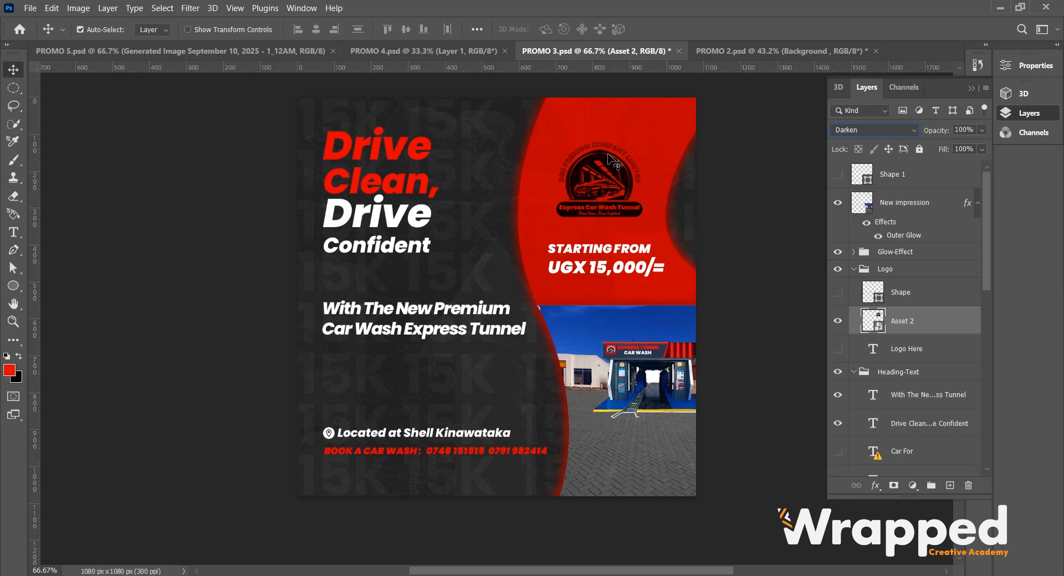
pyautogui.scroll(-2, 909, 133)
pyautogui.scroll(-3, 909, 133)
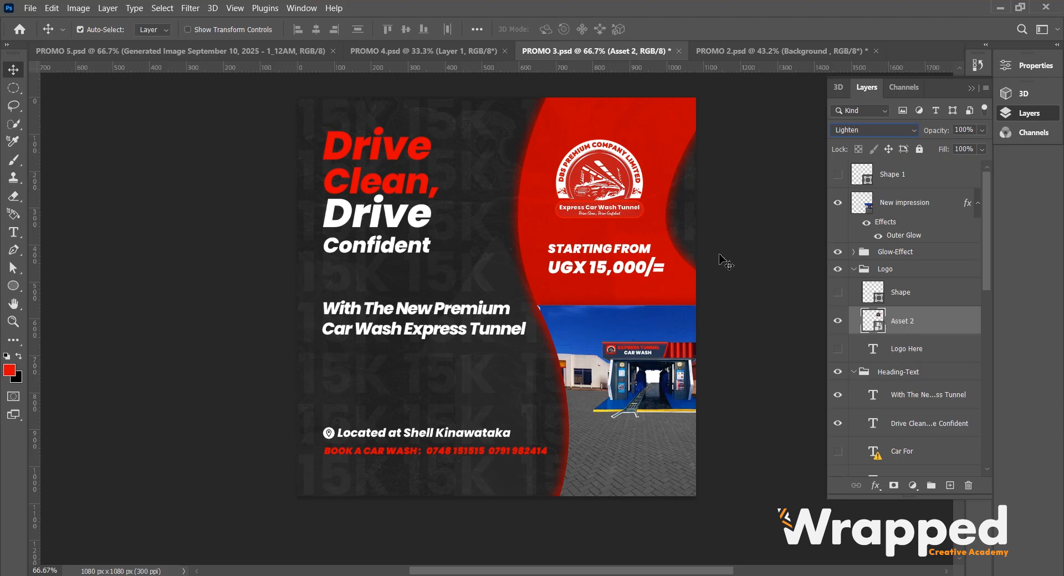
# Reselect the Asset 2 logo layer and set its blend mode to Normal
pyautogui.click(643, 125)
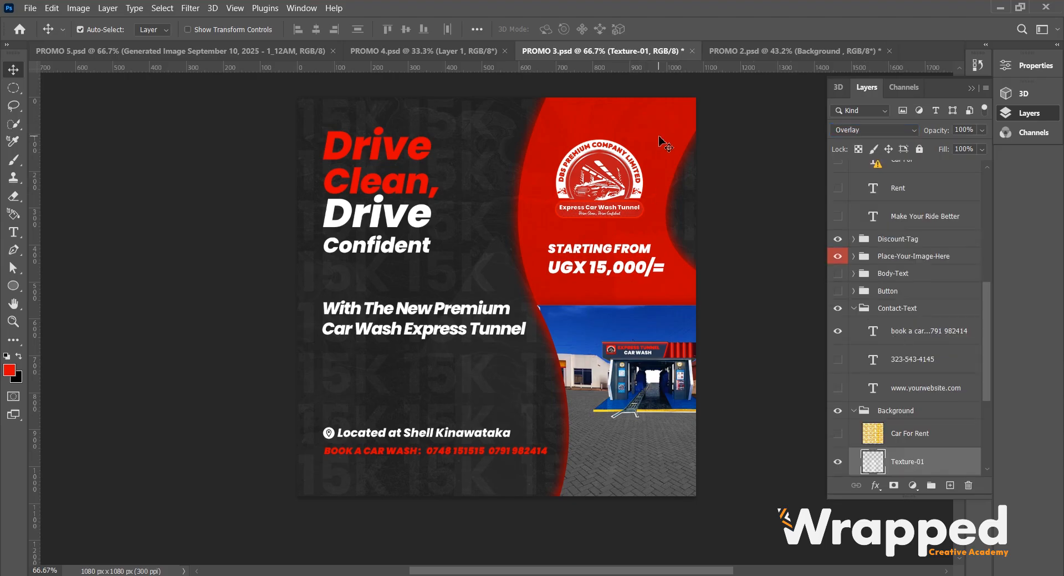
pyautogui.moveTo(986, 316); pyautogui.dragTo(985, 216)
pyautogui.click(607, 173)
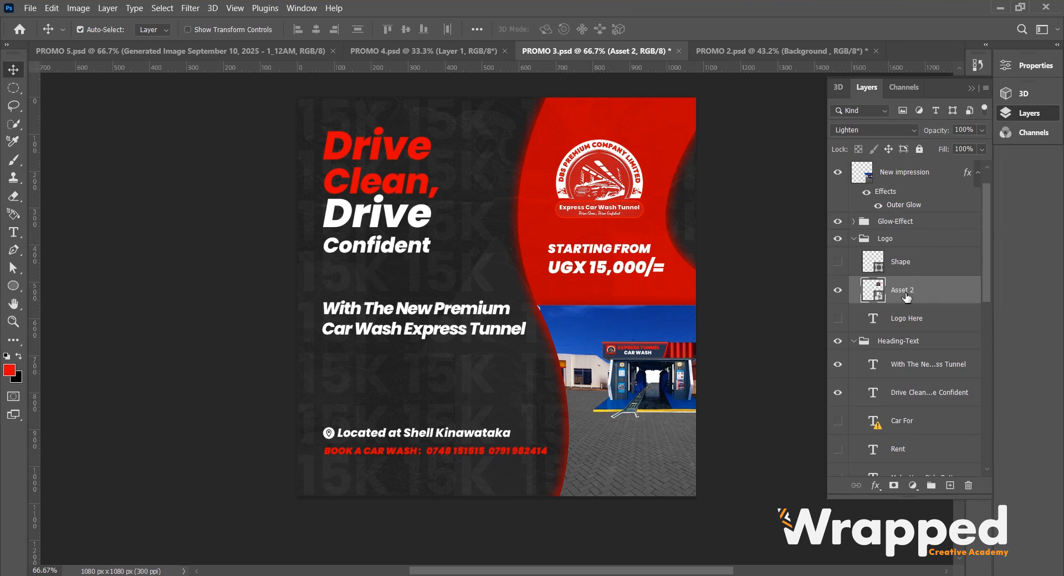
pyautogui.click(901, 130)
pyautogui.scroll(3, 896, 159)
pyautogui.click(867, 142)
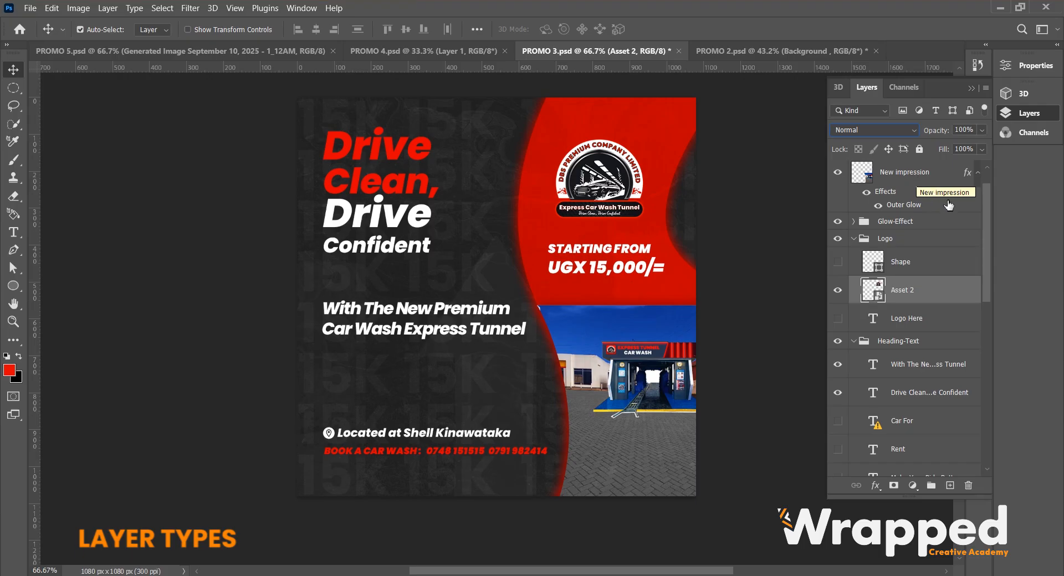
# Collapse the New impression layer's effects list and select the Logo group
pyautogui.scroll(1, 941, 204)
pyautogui.click(979, 203)
pyautogui.click(885, 243)
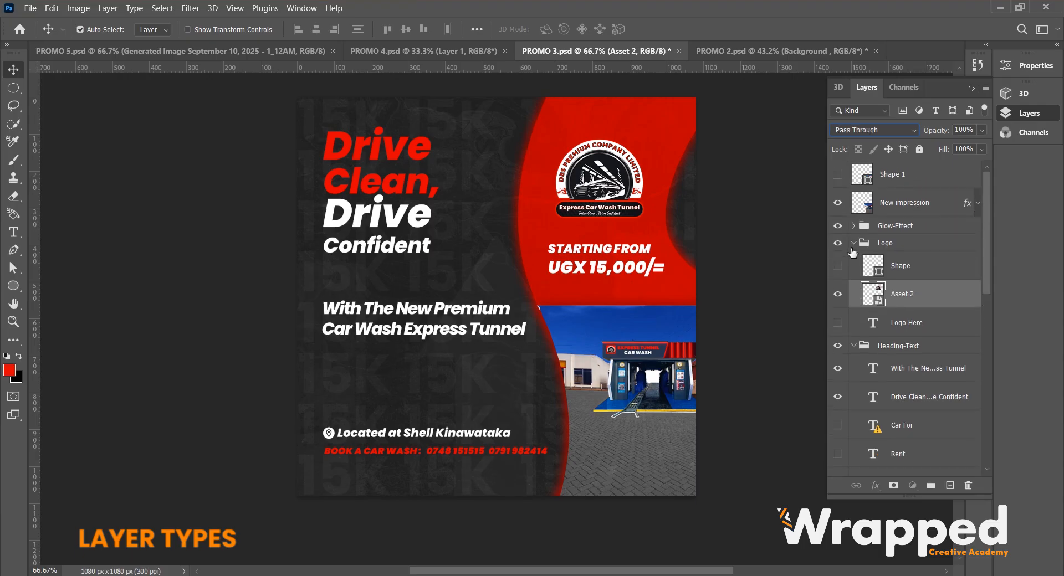
# Collapse the Logo, Heading-Text and Contact-Text groups in the layer stack
pyautogui.click(854, 243)
pyautogui.click(854, 260)
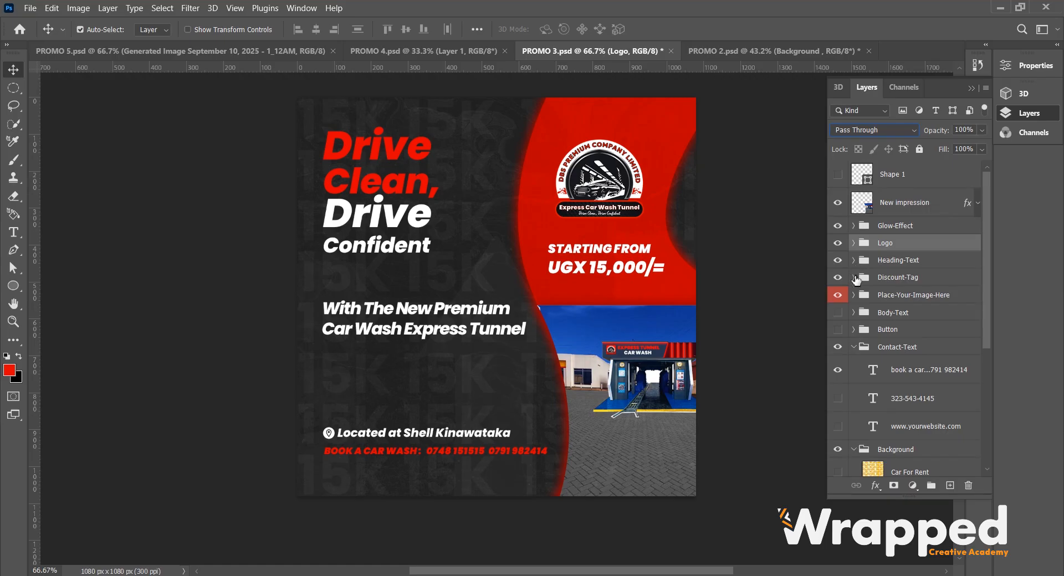
pyautogui.click(854, 353)
pyautogui.click(854, 348)
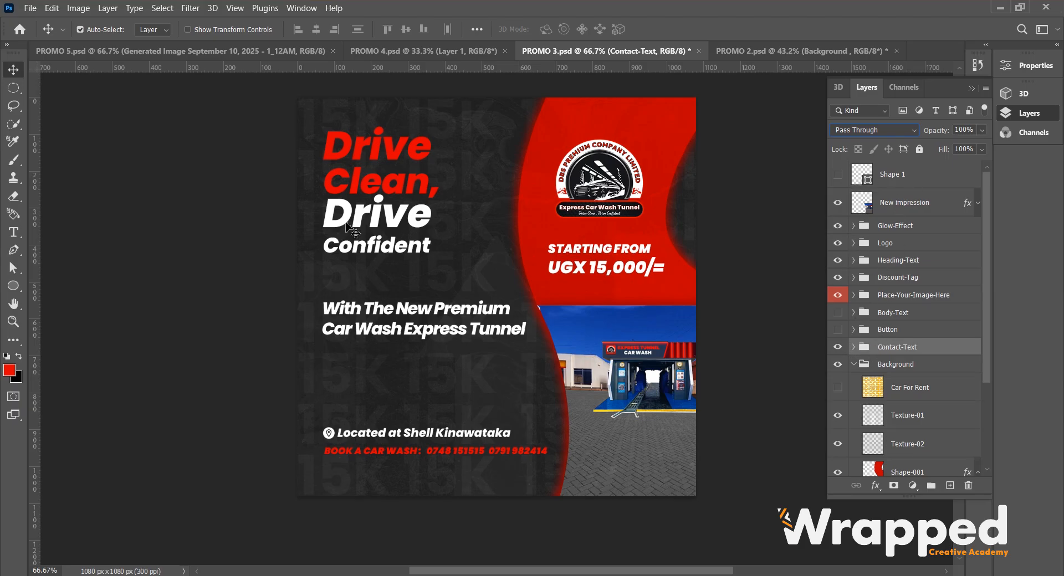
# Select the "Drive Clean, Drive Confident" heading layer and open its text for editing
pyautogui.click(397, 200)
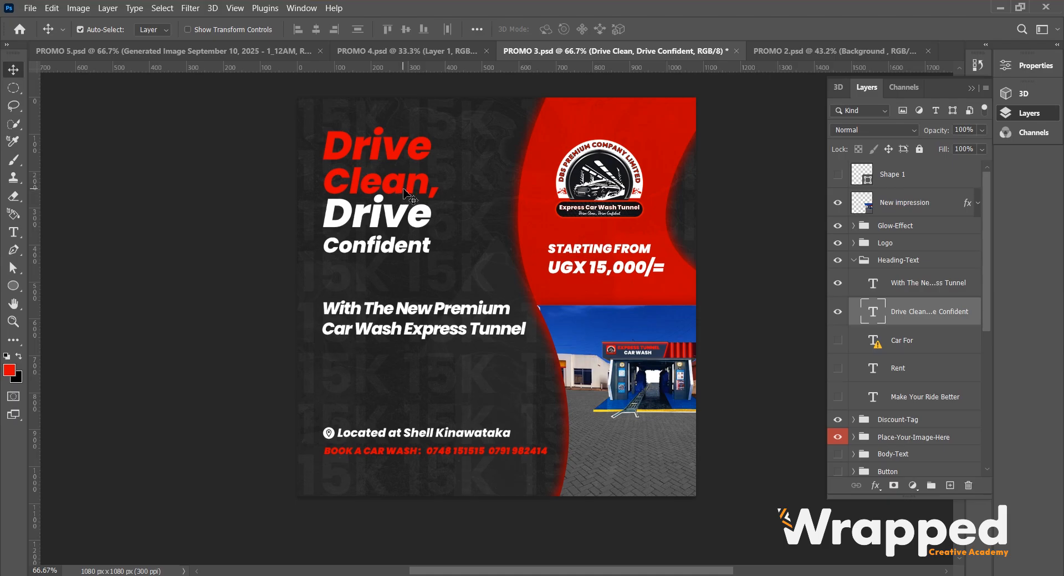
pyautogui.doubleClick(883, 314)
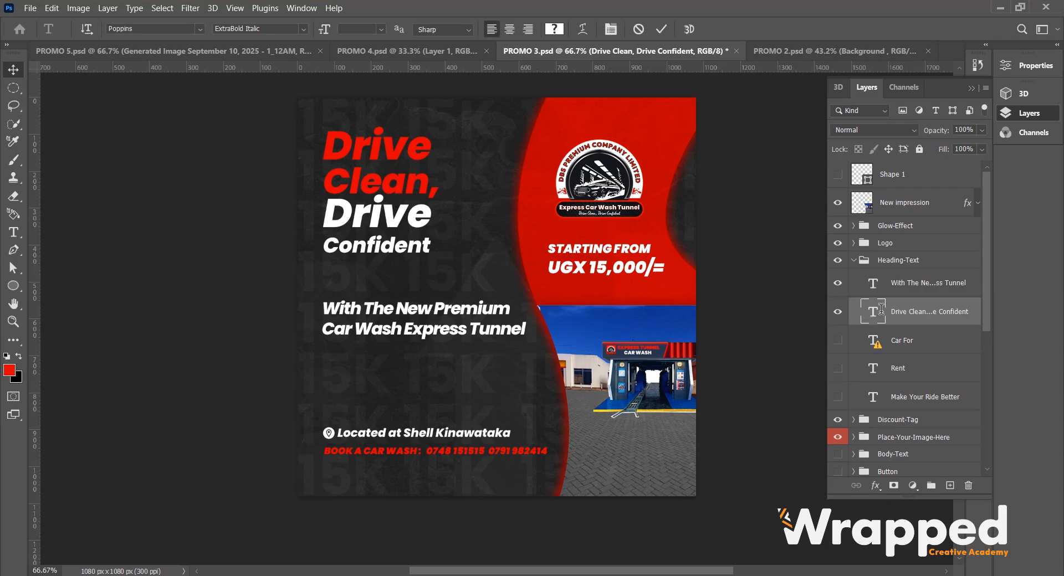
pyautogui.click(413, 186)
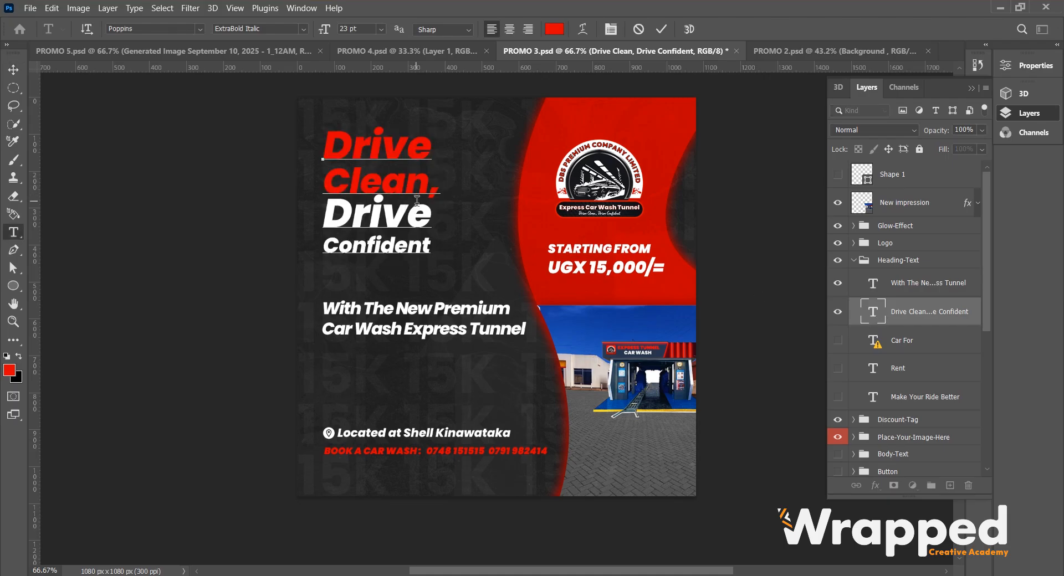
pyautogui.write('edit')
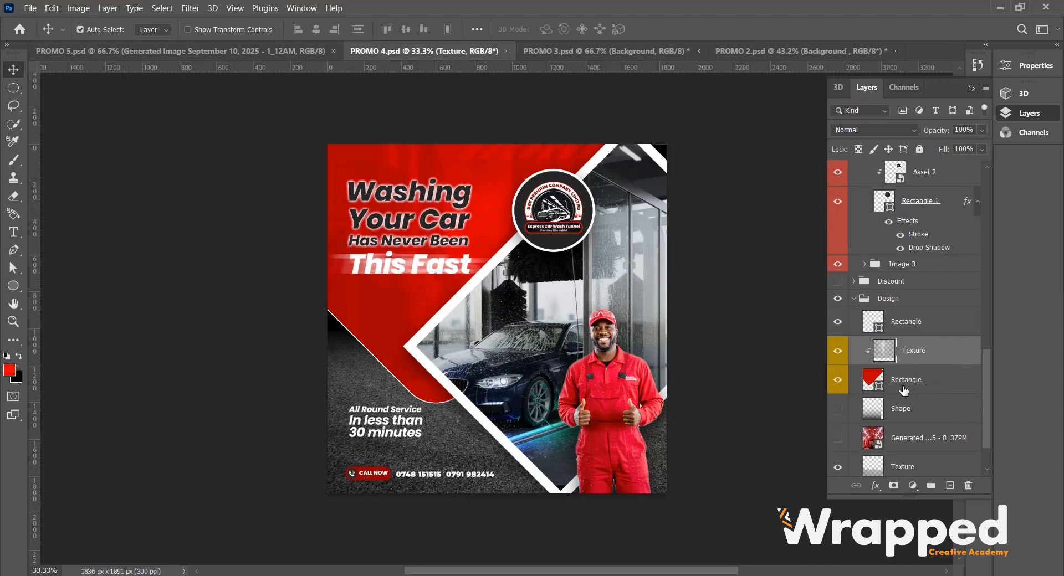
# In PROMO 4.psd, select the red Rectangle shape layer in the Design group and choose the Ellipse shape tool
pyautogui.click(902, 387)
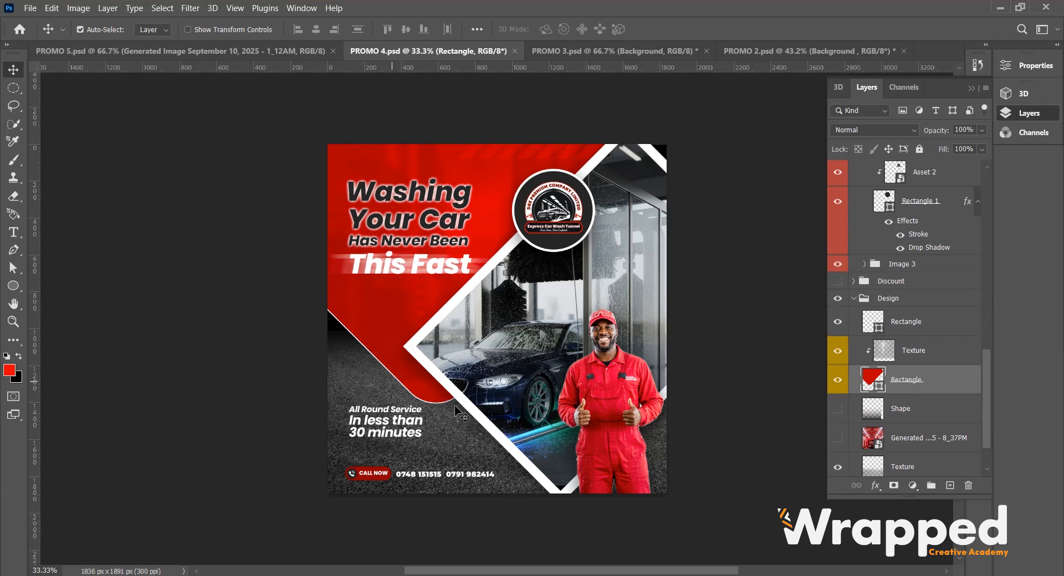
pyautogui.click(15, 289)
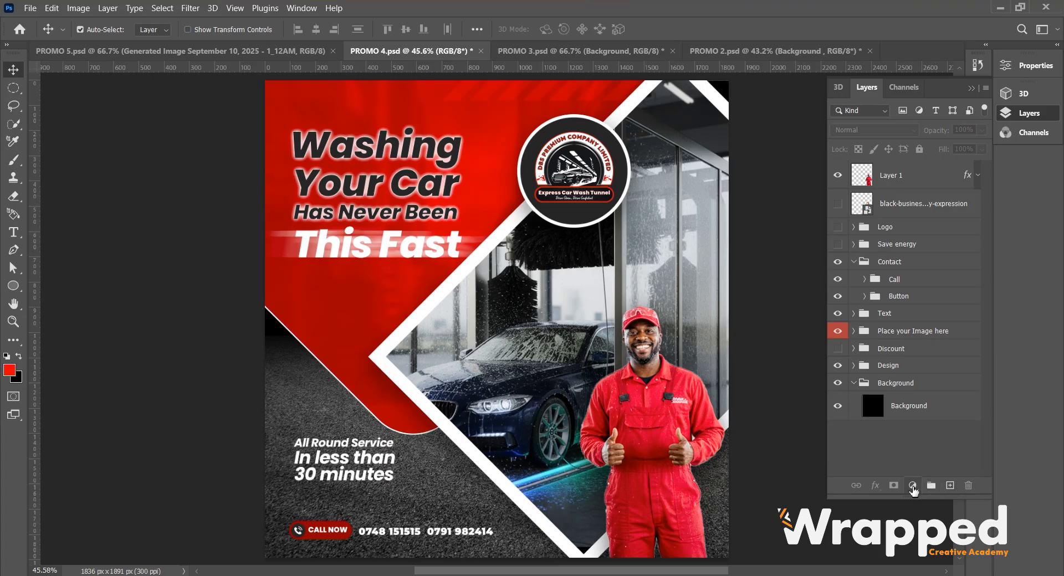
# Add a Brightness/Contrast adjustment layer with brightness 25 and contrast 32 above the design, and close its settings
pyautogui.click(913, 486)
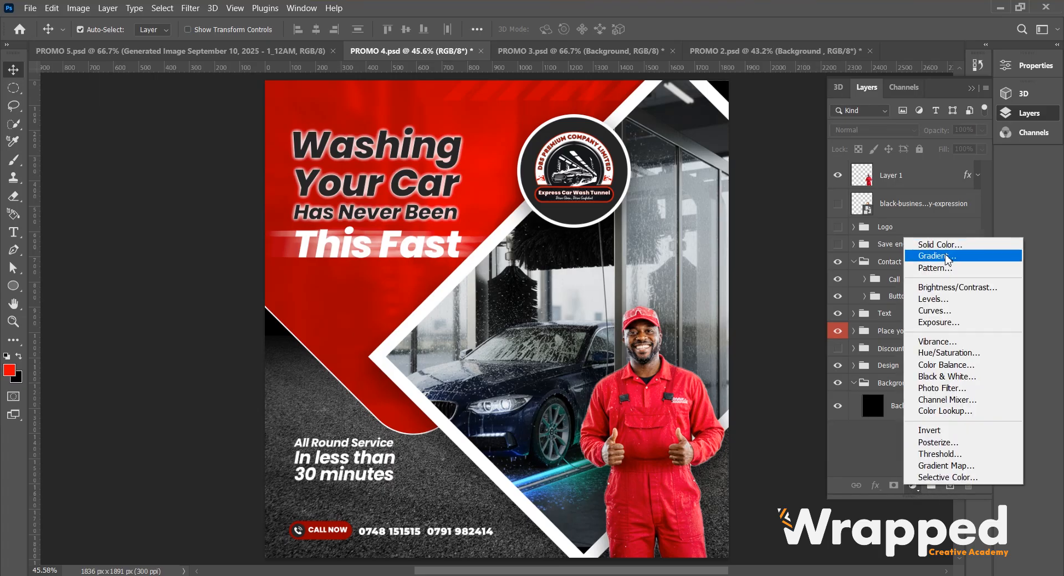
pyautogui.click(966, 292)
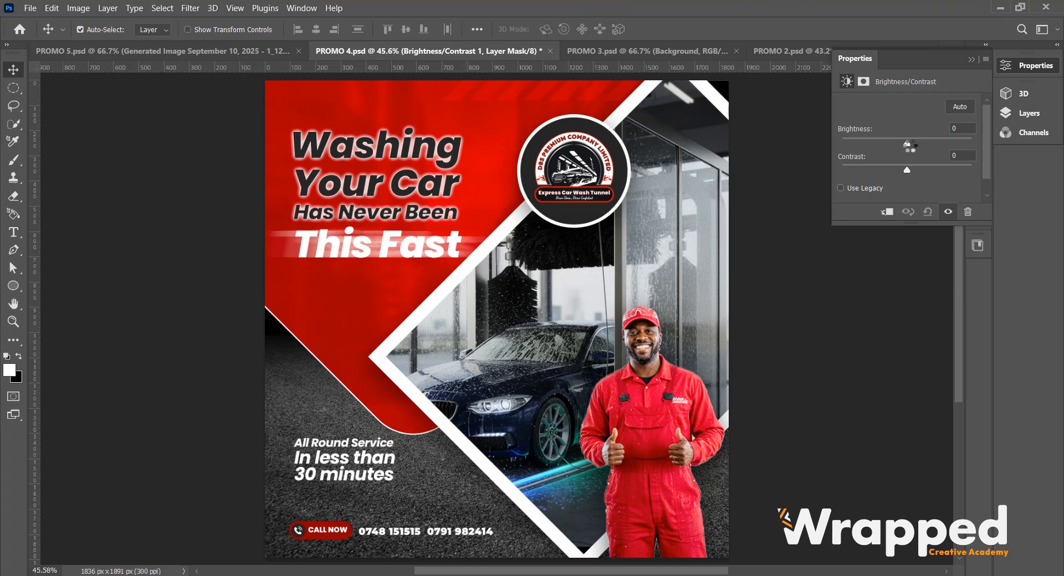
pyautogui.moveTo(912, 143); pyautogui.dragTo(910, 170)
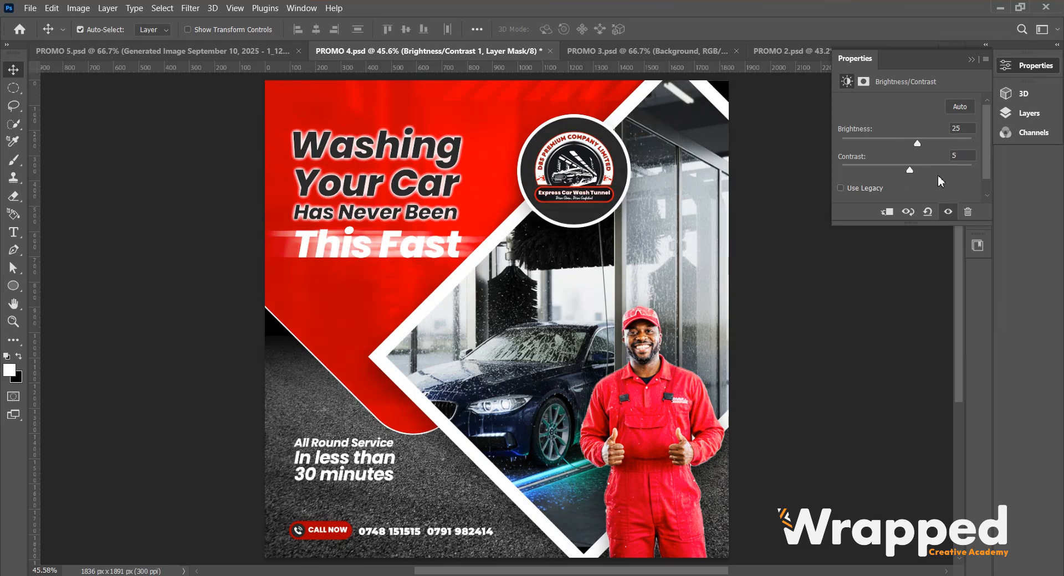
pyautogui.moveTo(912, 169); pyautogui.dragTo(927, 170)
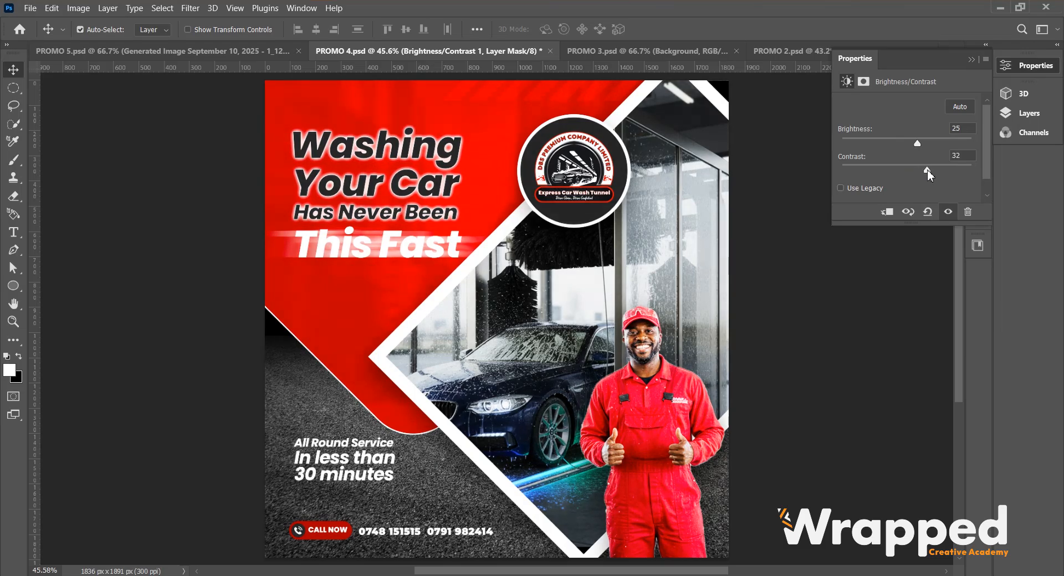
pyautogui.click(971, 59)
# Select the Rectangle 1 shape behind the logo in the Image 2 group and hide and show it once
pyautogui.click(982, 172)
pyautogui.click(983, 171)
pyautogui.press('F7')
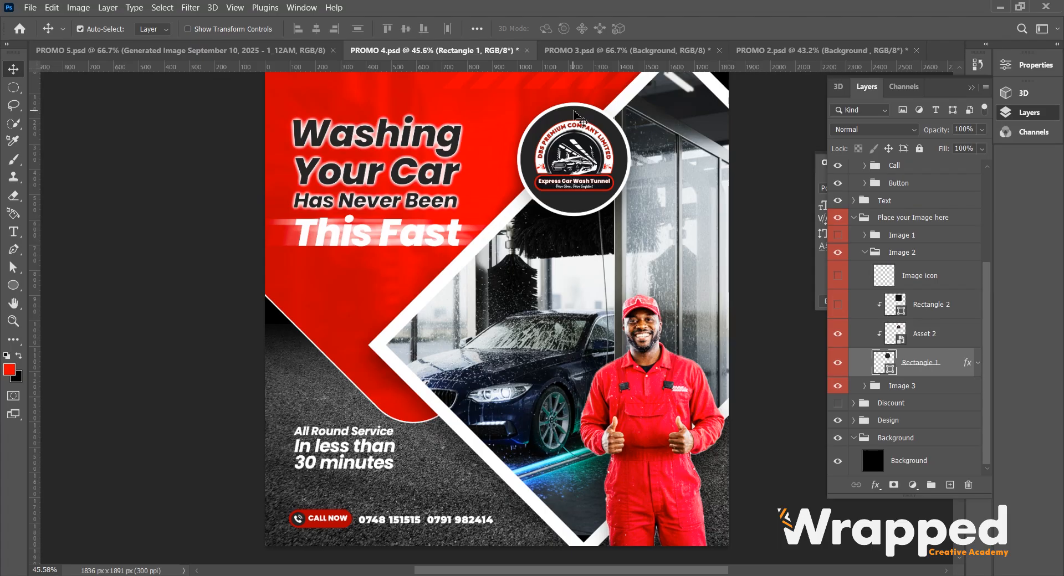
pyautogui.click(839, 369)
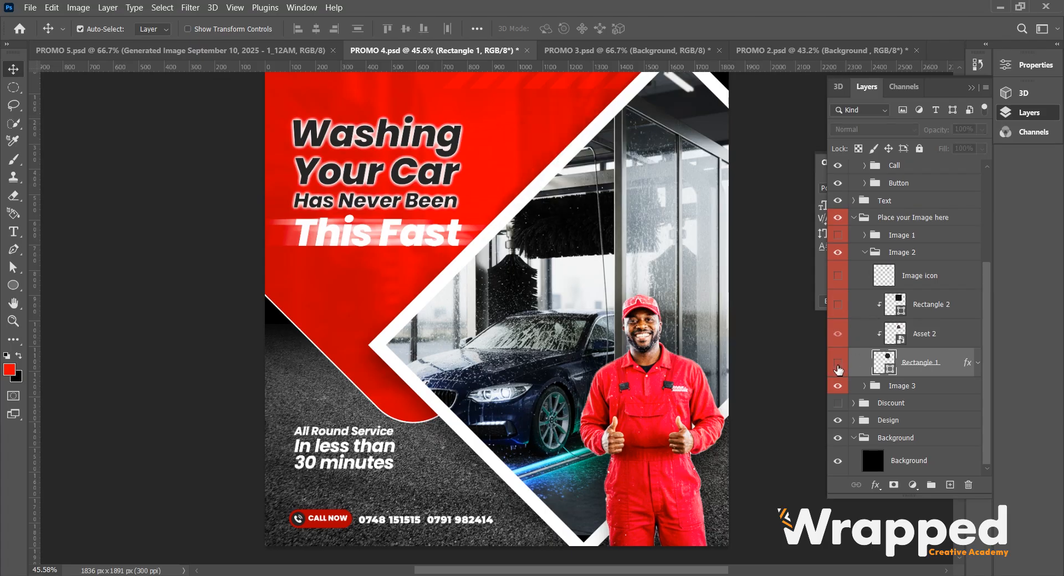
pyautogui.click(839, 366)
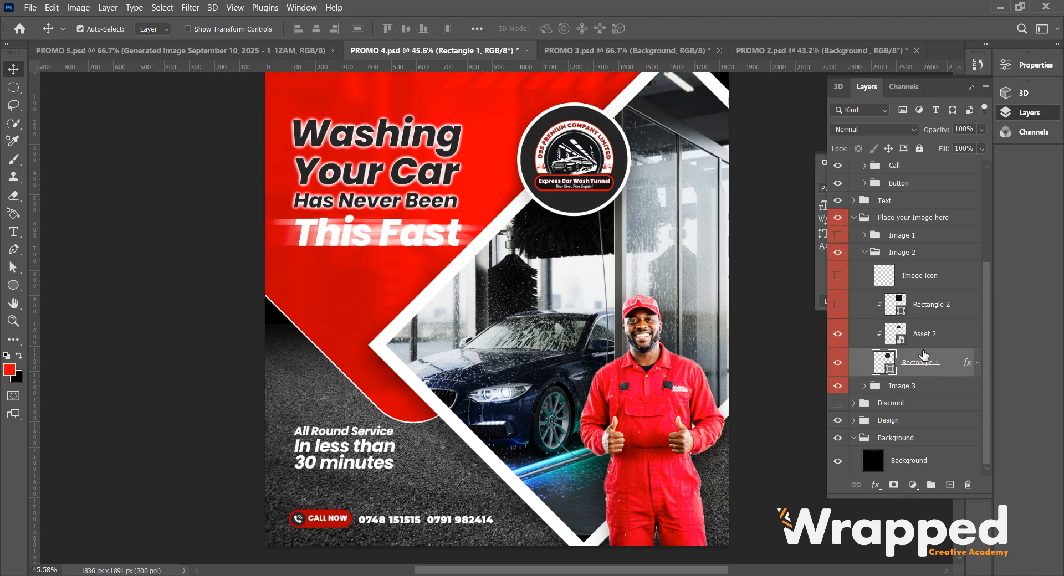
# Try a 3D Extrusion of the selected Rectangle 1 layer and orbit the 3D camera to reveal its depth
pyautogui.click(839, 87)
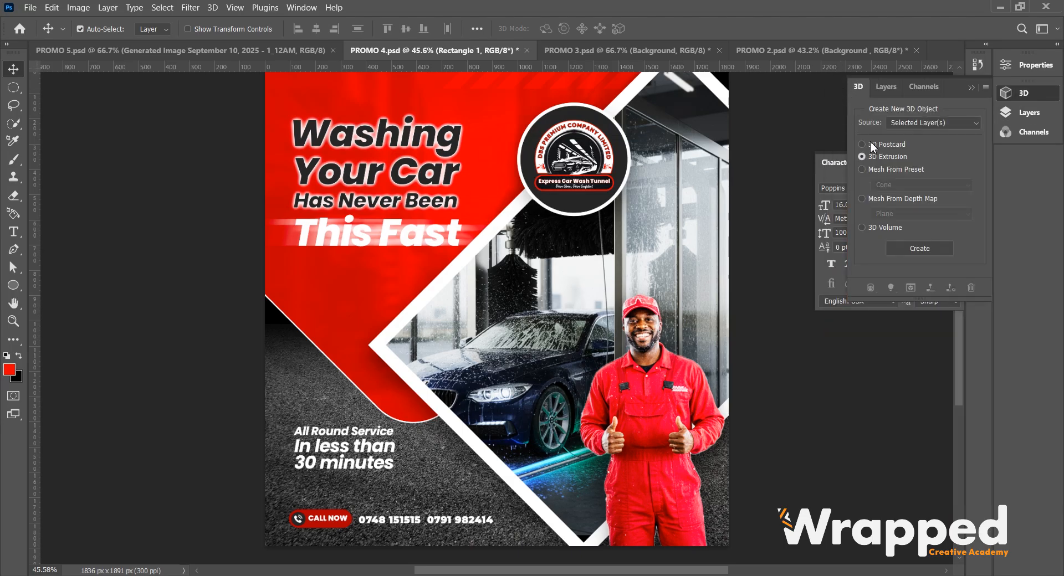
pyautogui.click(962, 130)
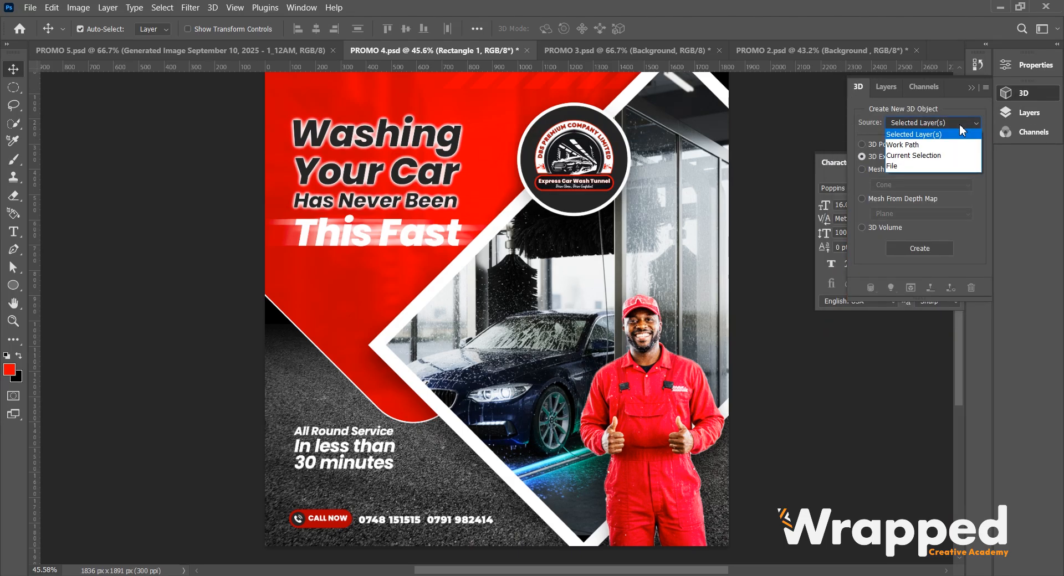
pyautogui.click(960, 127)
pyautogui.click(946, 128)
pyautogui.click(946, 128)
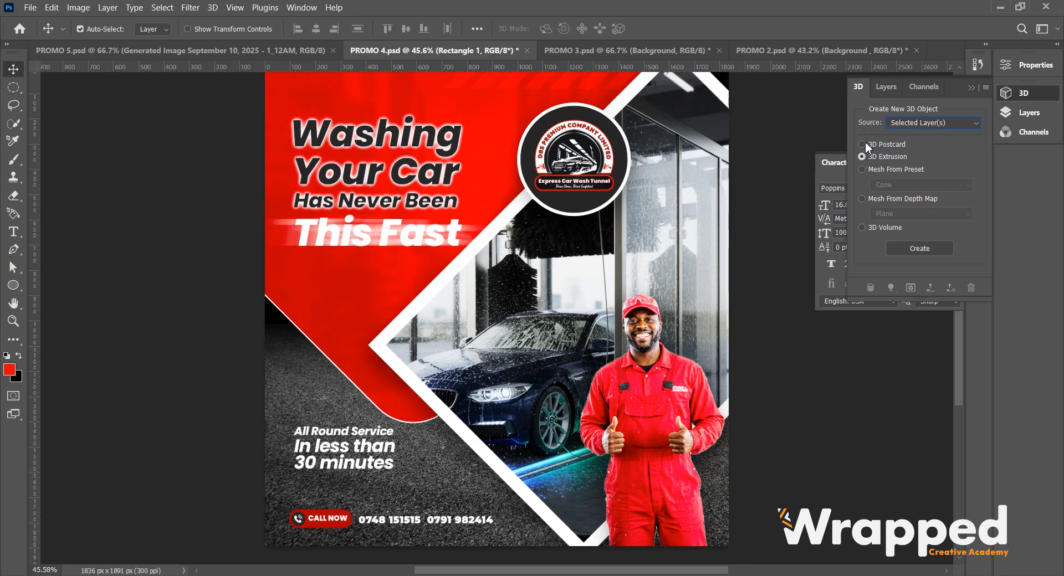
pyautogui.click(936, 254)
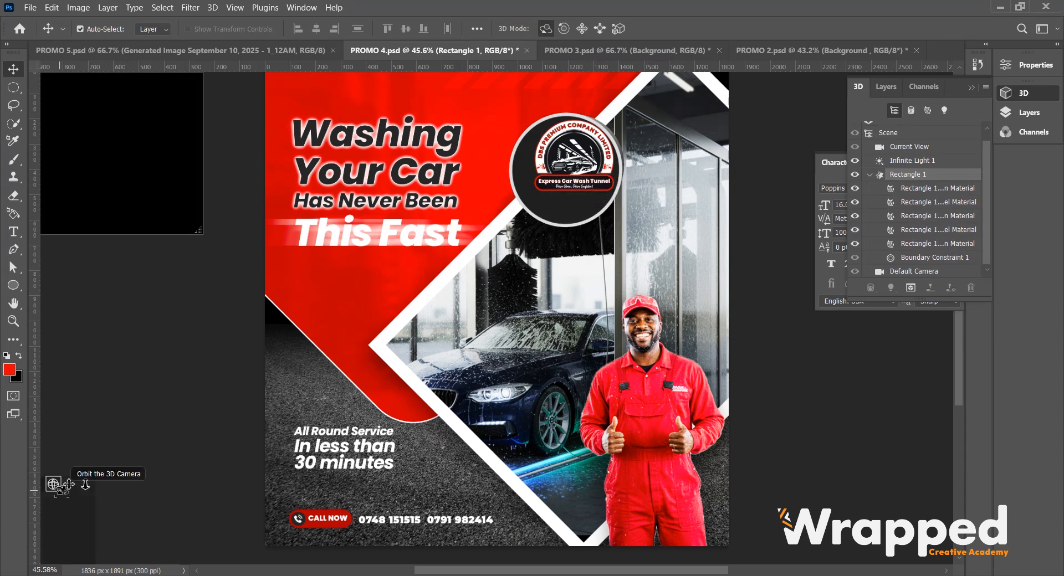
pyautogui.moveTo(76, 484); pyautogui.dragTo(152, 472)
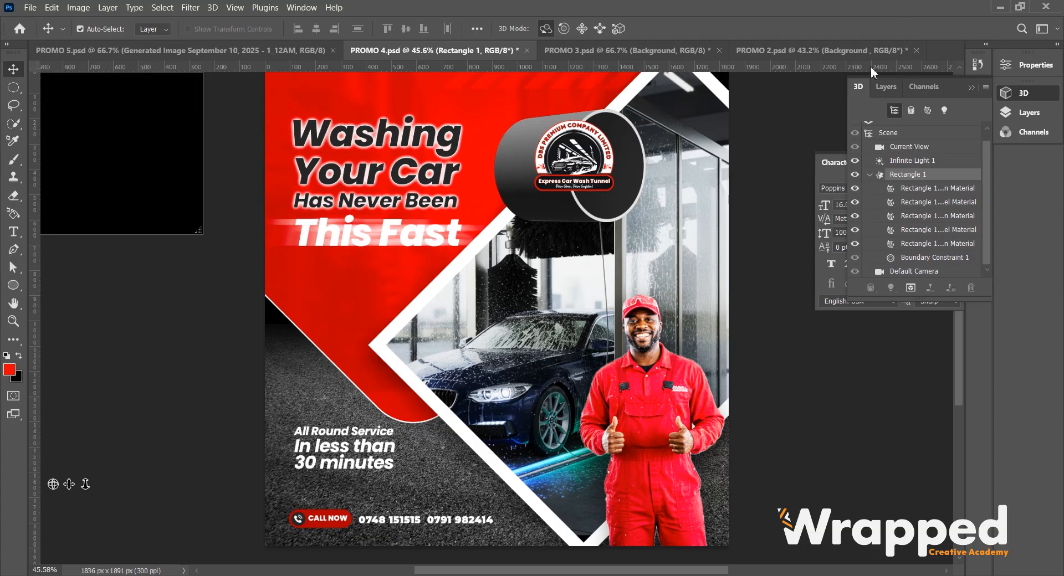
pyautogui.click(890, 171)
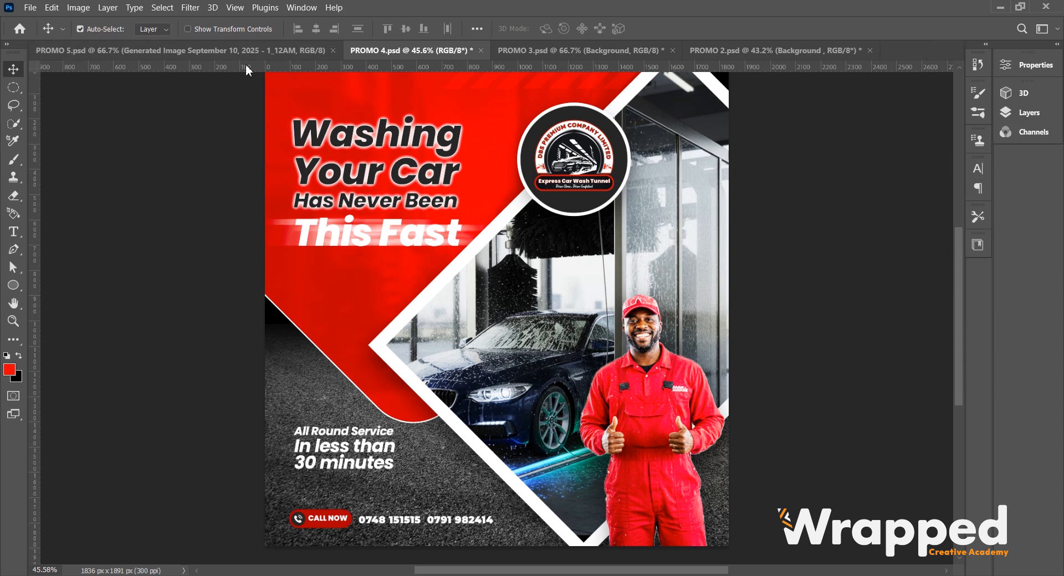
# Switch to PROMO 5.psd and delete the hidden Logo group together with its contents
pyautogui.click(244, 50)
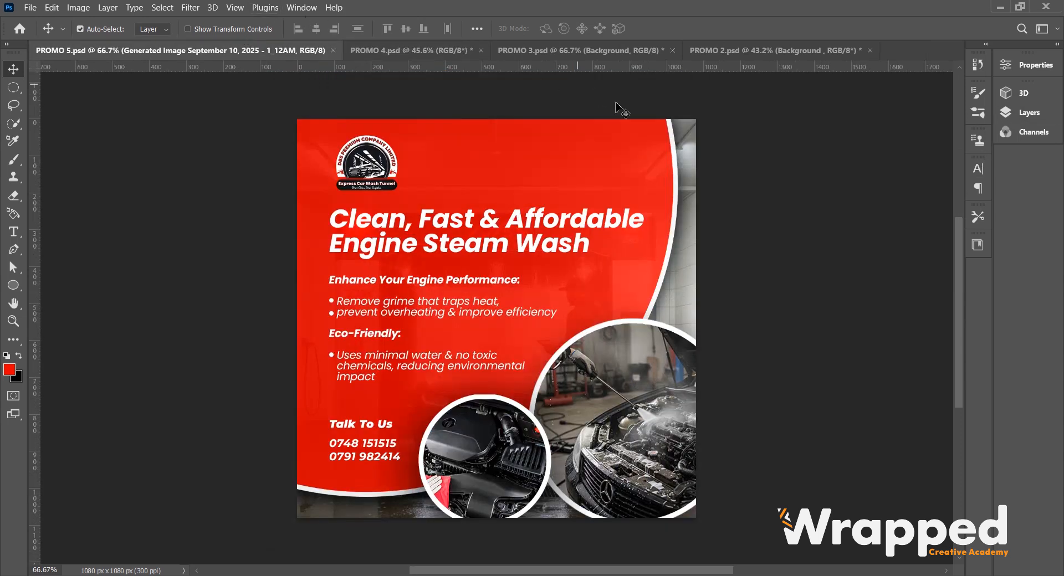
pyautogui.scroll(-2, 499, 160)
pyautogui.scroll(1, 488, 159)
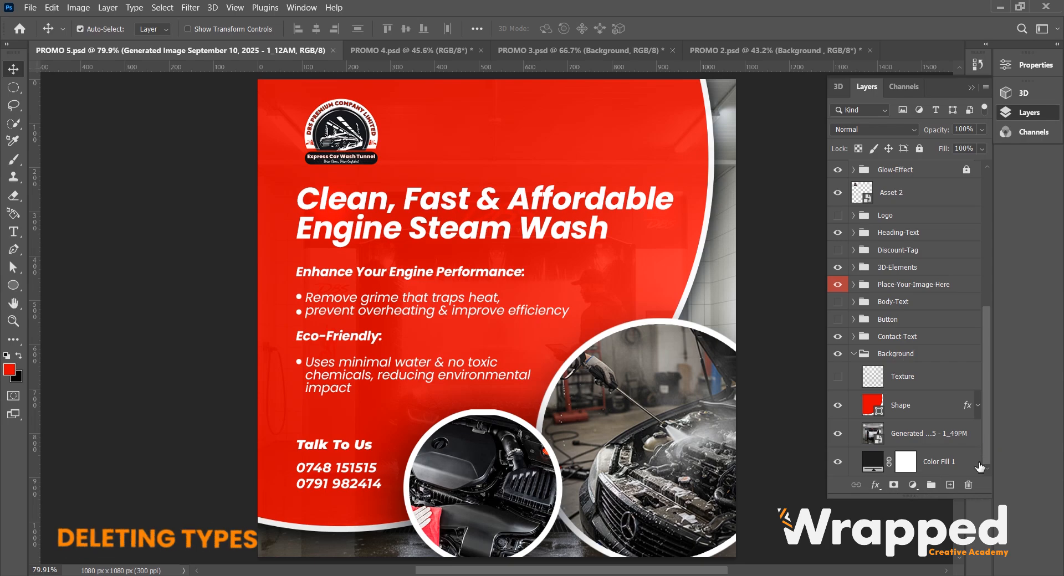
pyautogui.click(893, 217)
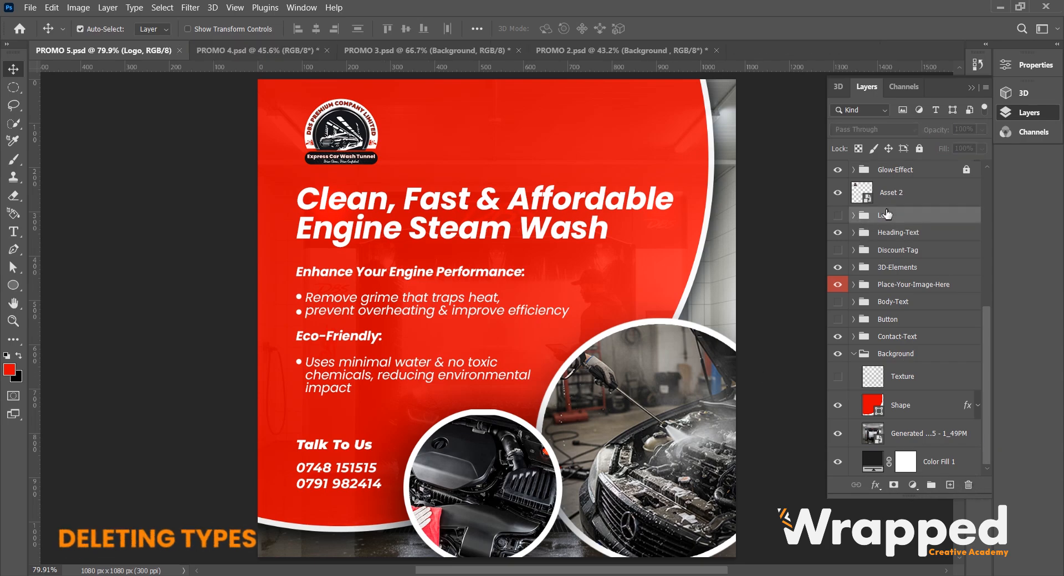
pyautogui.click(969, 487)
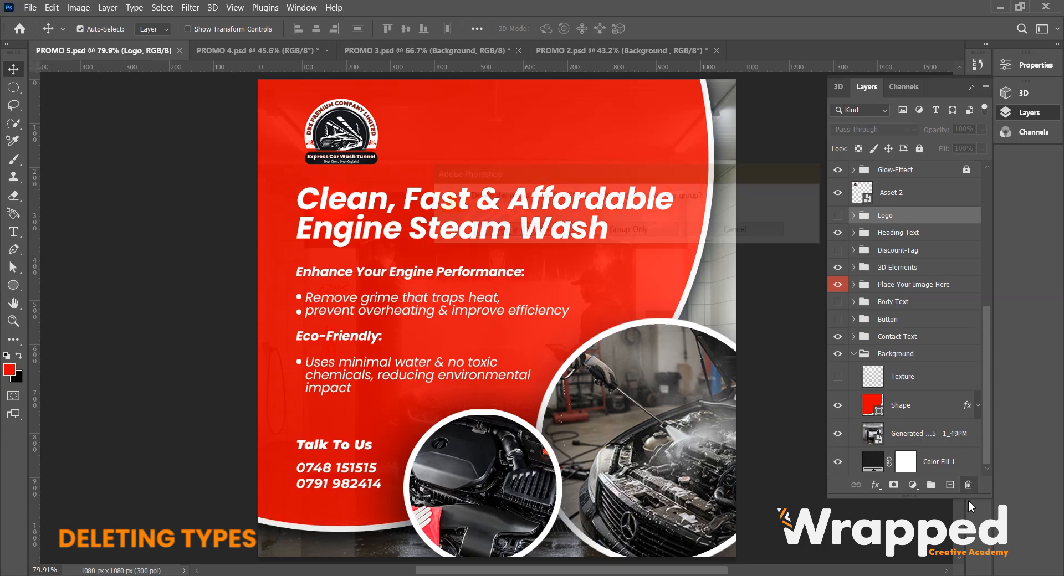
pyautogui.click(519, 231)
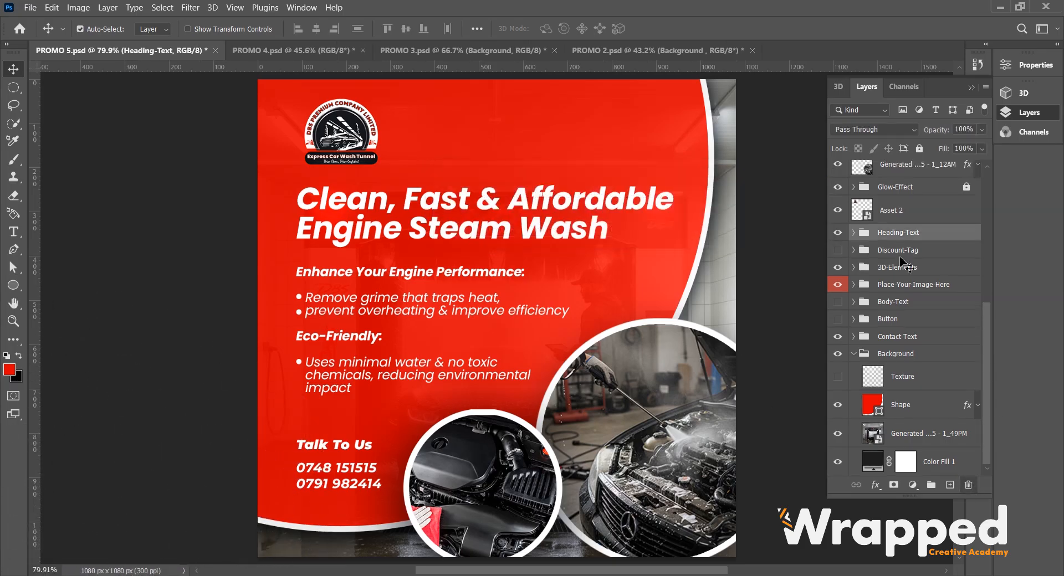
# Delete the hidden Discount-Tag group together with its contents
pyautogui.click(881, 251)
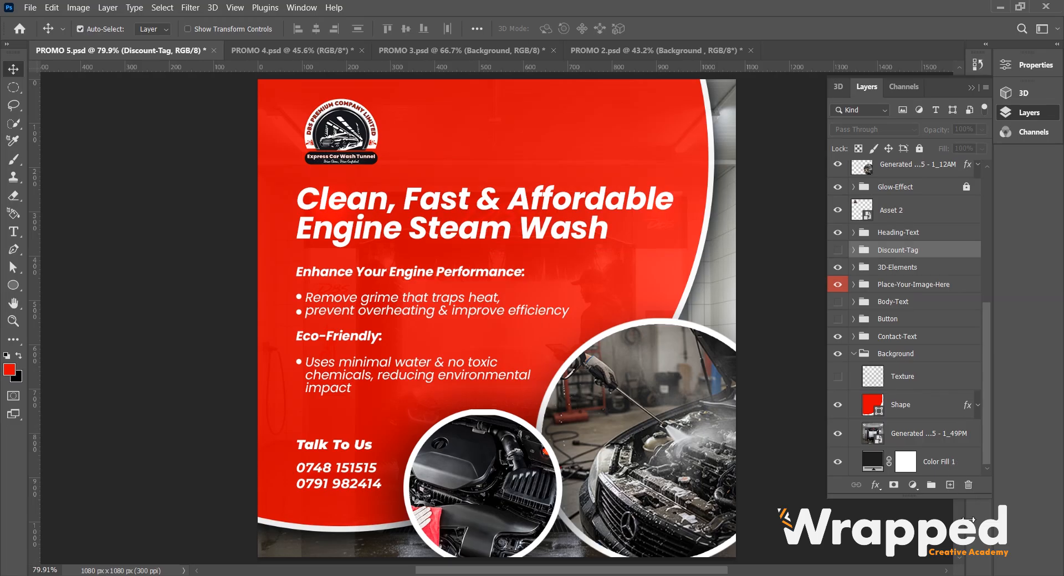
pyautogui.click(968, 485)
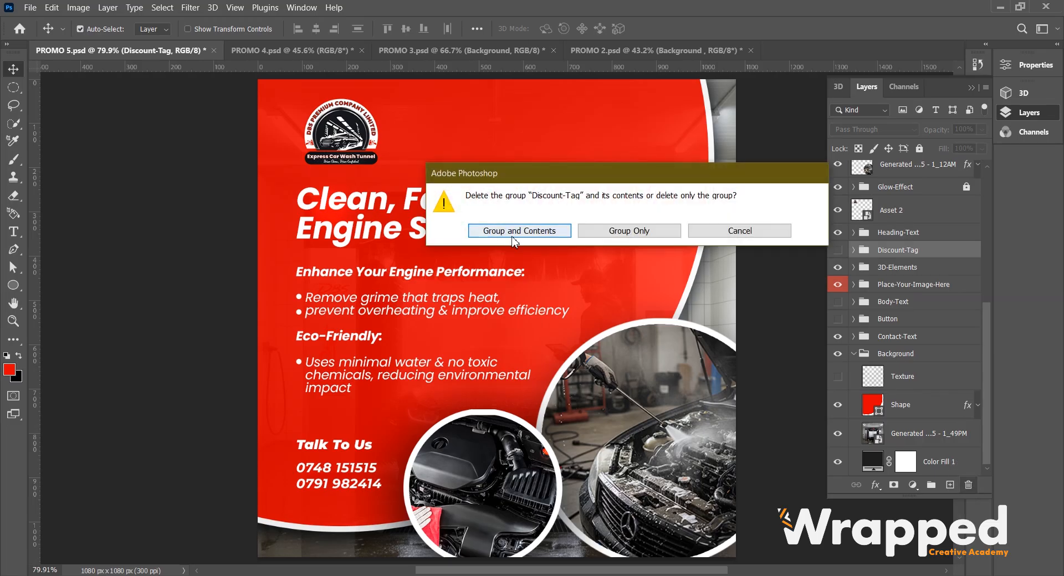
pyautogui.click(551, 230)
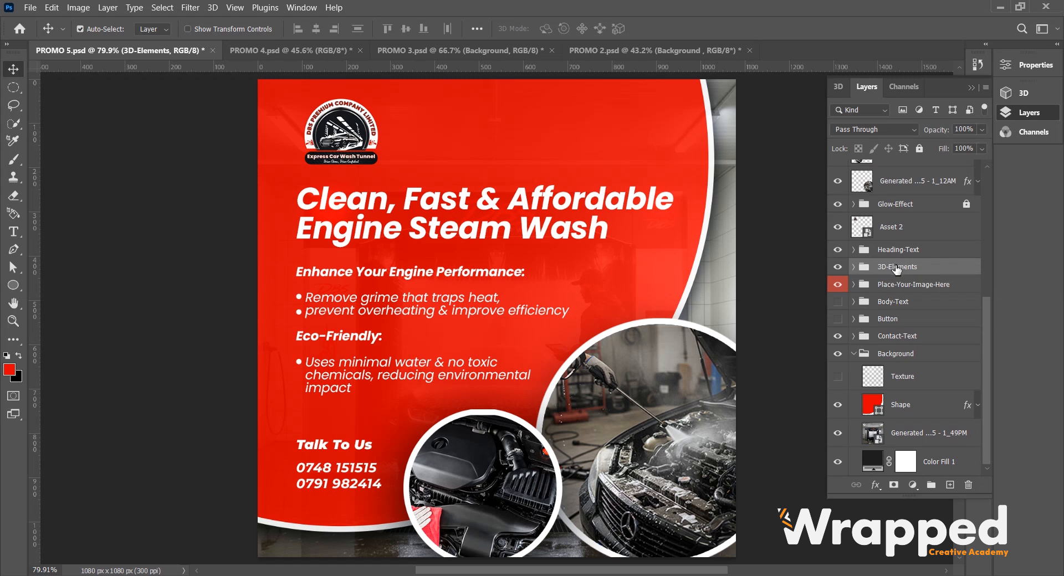
# Add an empty layer above the 3D-Elements group and delete it again
pyautogui.click(950, 486)
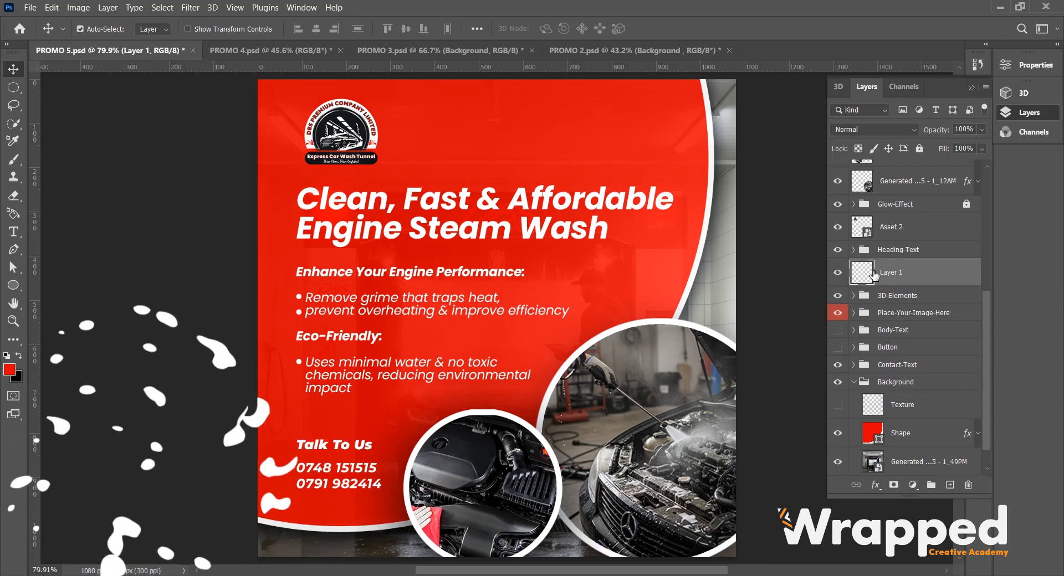
pyautogui.click(964, 486)
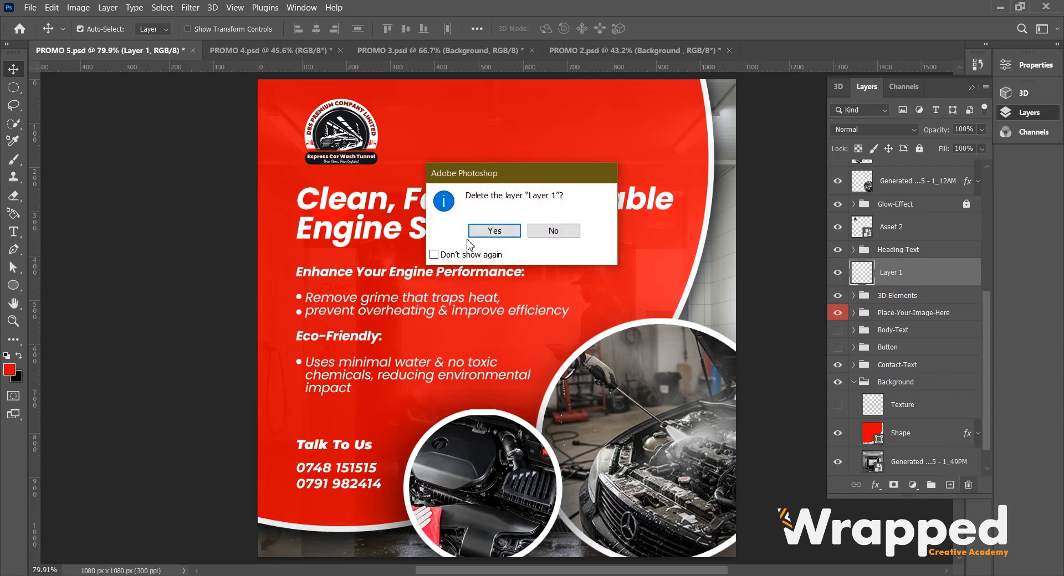
pyautogui.click(494, 232)
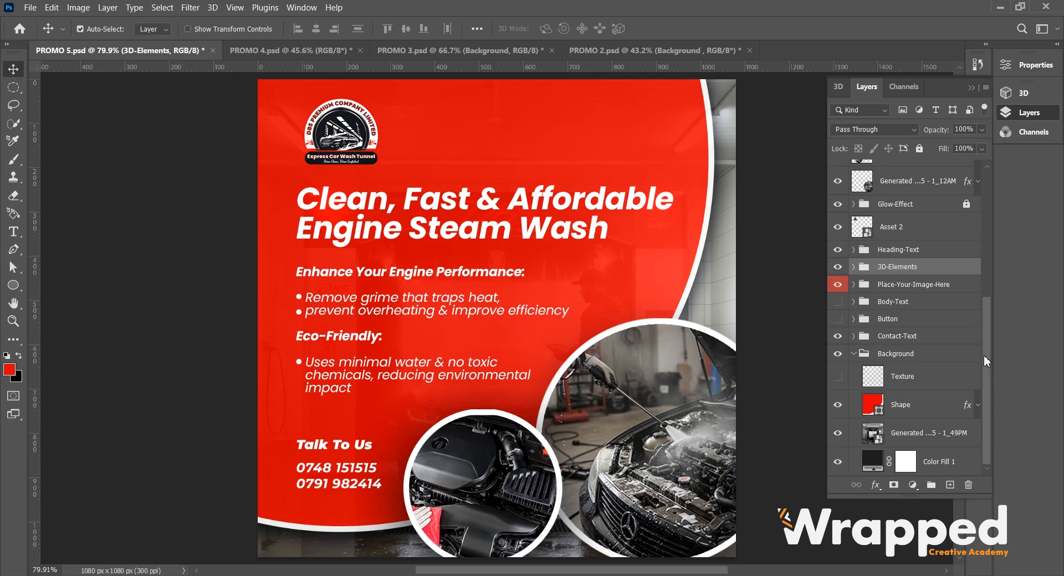
# Look through the PROMO 5.psd layer stack and make the Layers panel taller to show more layers
pyautogui.moveTo(984, 355)
pyautogui.mouseDown()
pyautogui.moveTo(987, 172)
pyautogui.moveTo(989, 336)
pyautogui.mouseUp()
pyautogui.moveTo(990, 370); pyautogui.dragTo(981, 171)
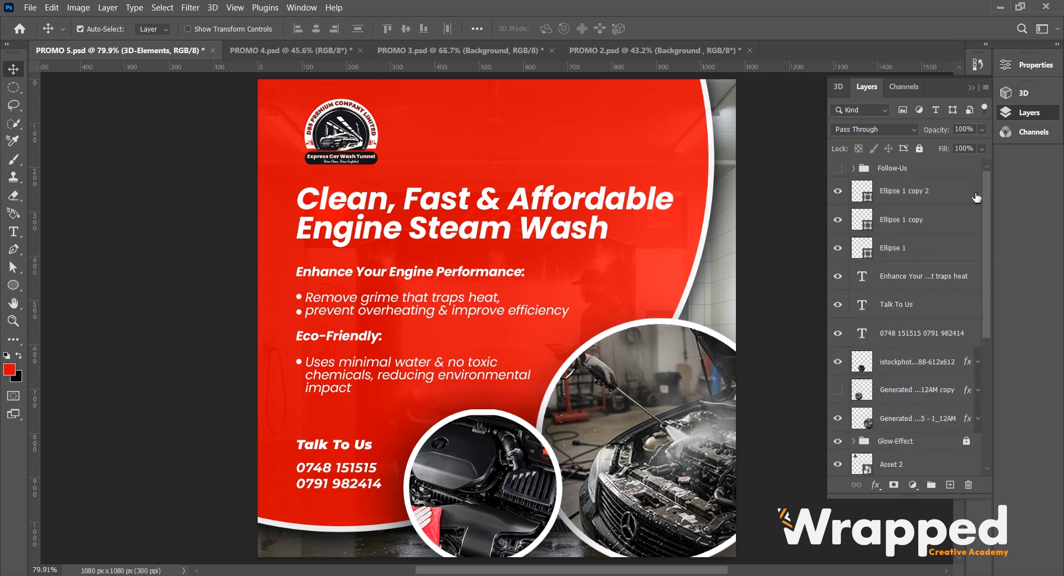
pyautogui.moveTo(982, 214); pyautogui.dragTo(980, 369)
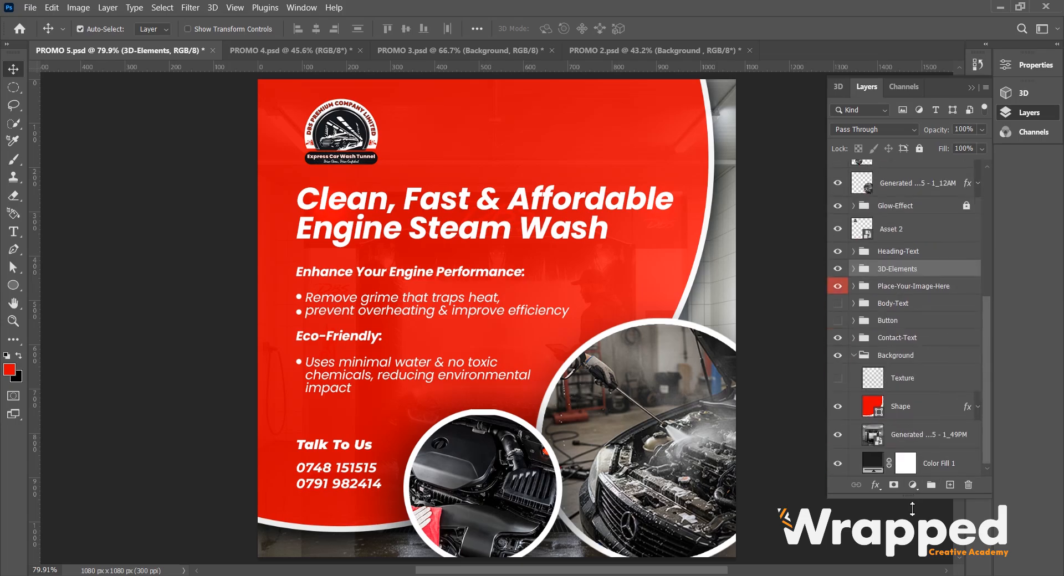
pyautogui.moveTo(912, 495); pyautogui.dragTo(912, 549)
pyautogui.moveTo(987, 488); pyautogui.dragTo(989, 320)
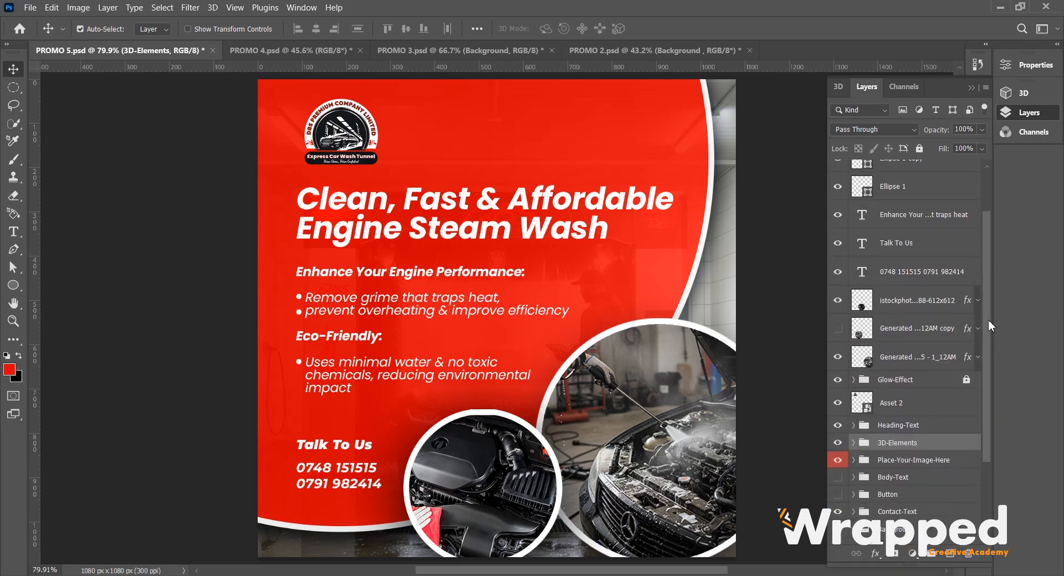
# Group the three text layers from the Enhance Your Engine Performance text down to the phone numbers and rename the group as name
pyautogui.click(908, 218)
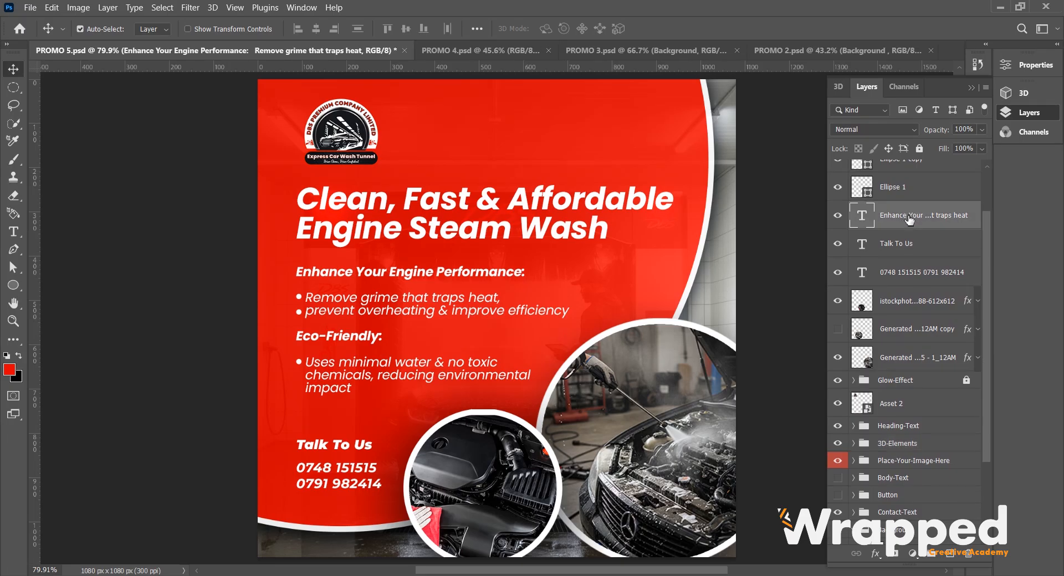
pyautogui.keyDown('shift'); pyautogui.click(886, 274); pyautogui.keyUp('shift')
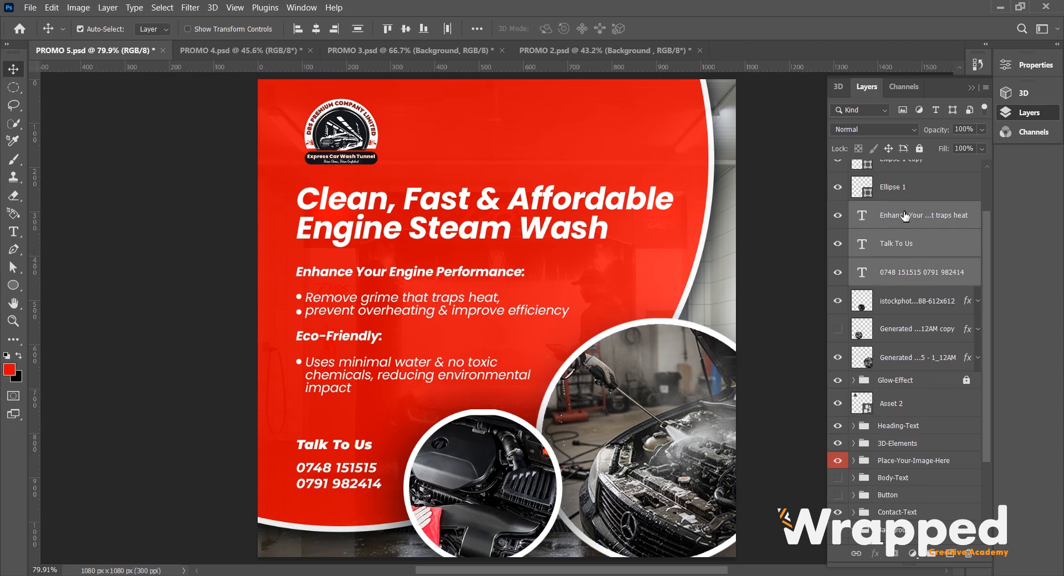
pyautogui.moveTo(910, 216); pyautogui.dragTo(933, 554)
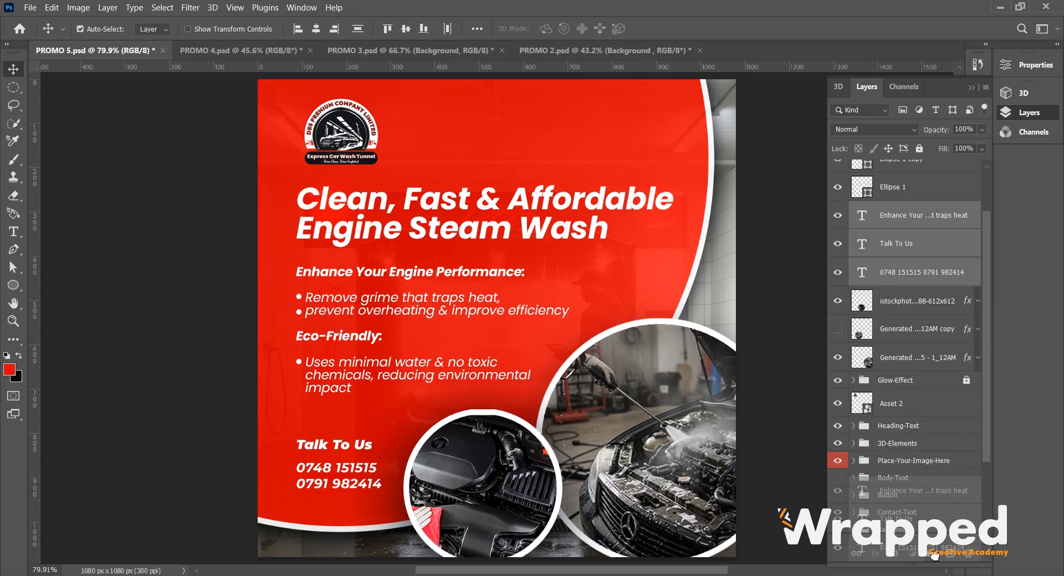
pyautogui.moveTo(935, 555); pyautogui.dragTo(932, 554)
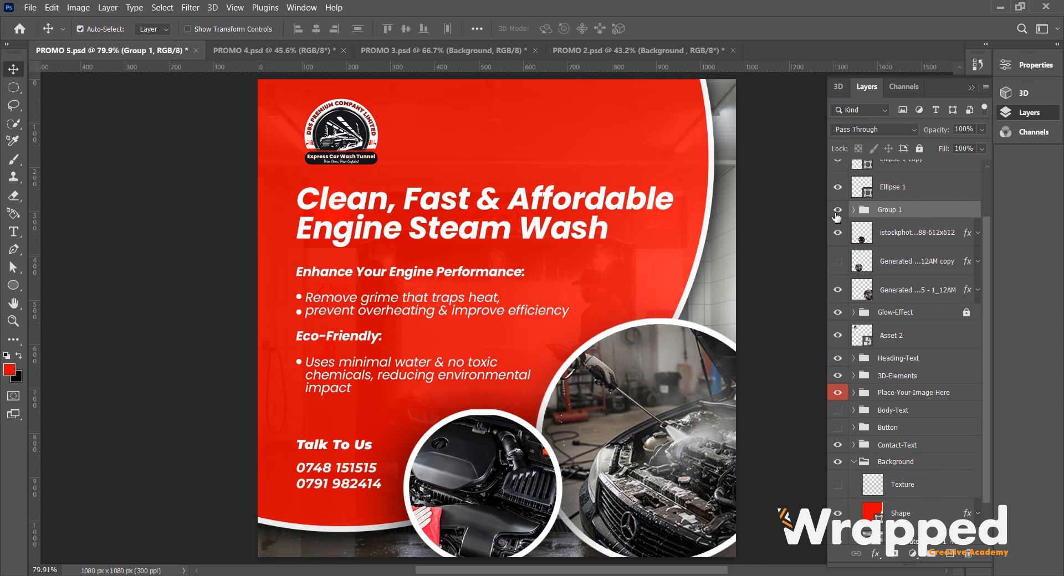
pyautogui.doubleClick(893, 210)
pyautogui.write('name')
pyautogui.press('Return')
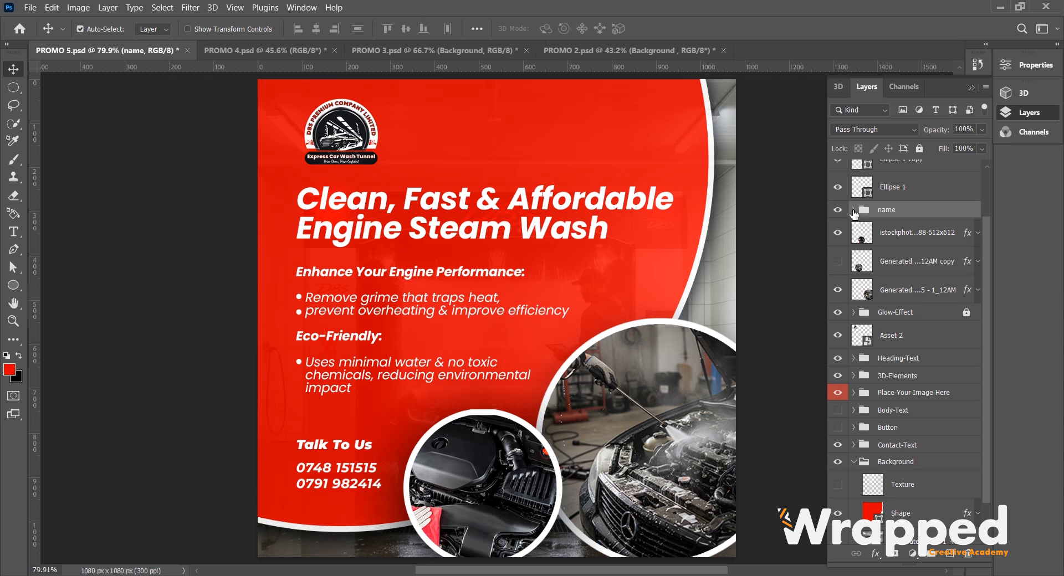
# Move the three text layers out of the name group to directly above it and delete the emptied group
pyautogui.click(854, 210)
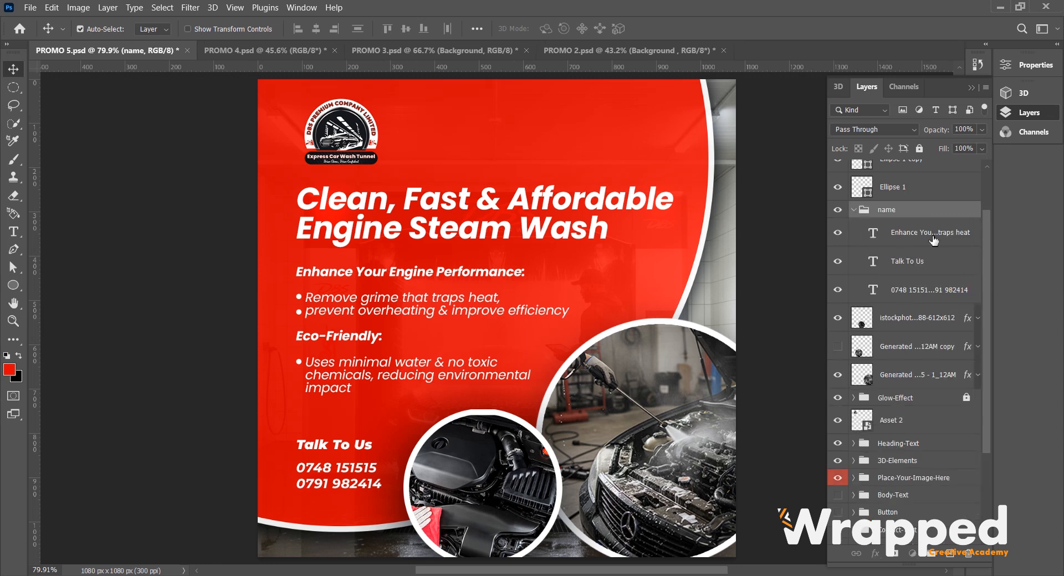
pyautogui.click(916, 286)
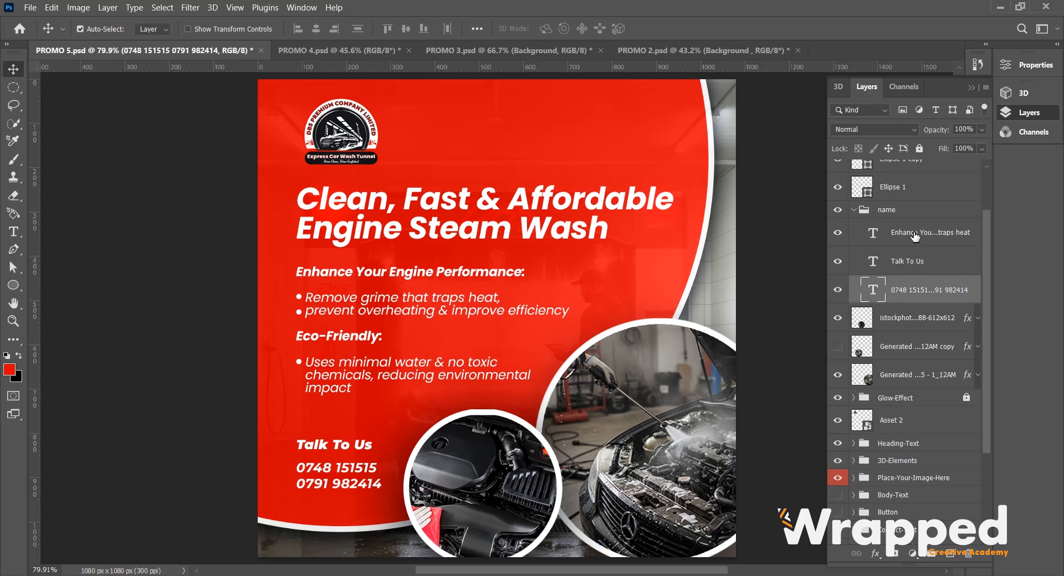
pyautogui.click(925, 241)
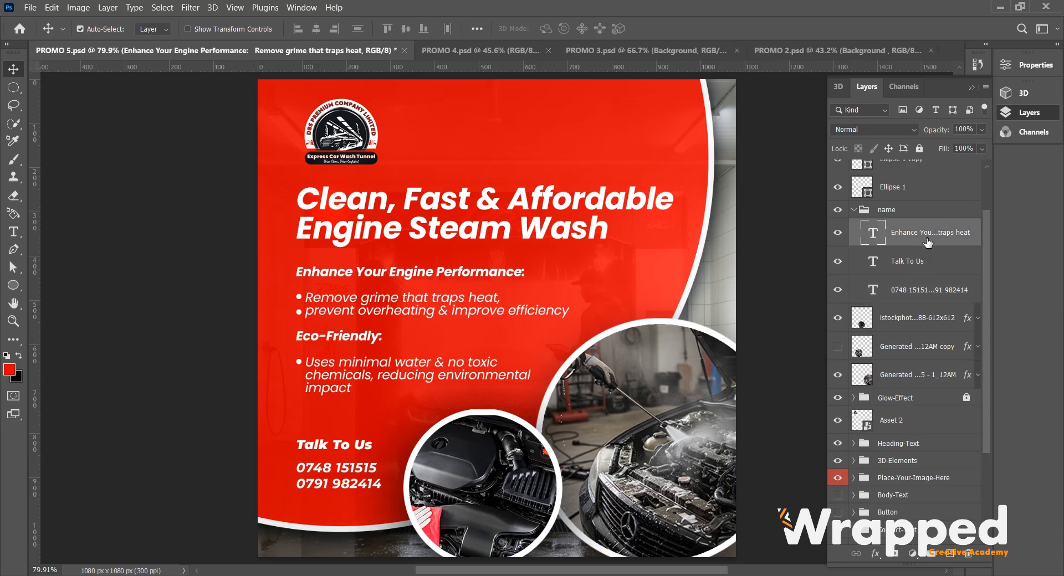
pyautogui.keyDown('shift'); pyautogui.click(911, 290); pyautogui.keyUp('shift')
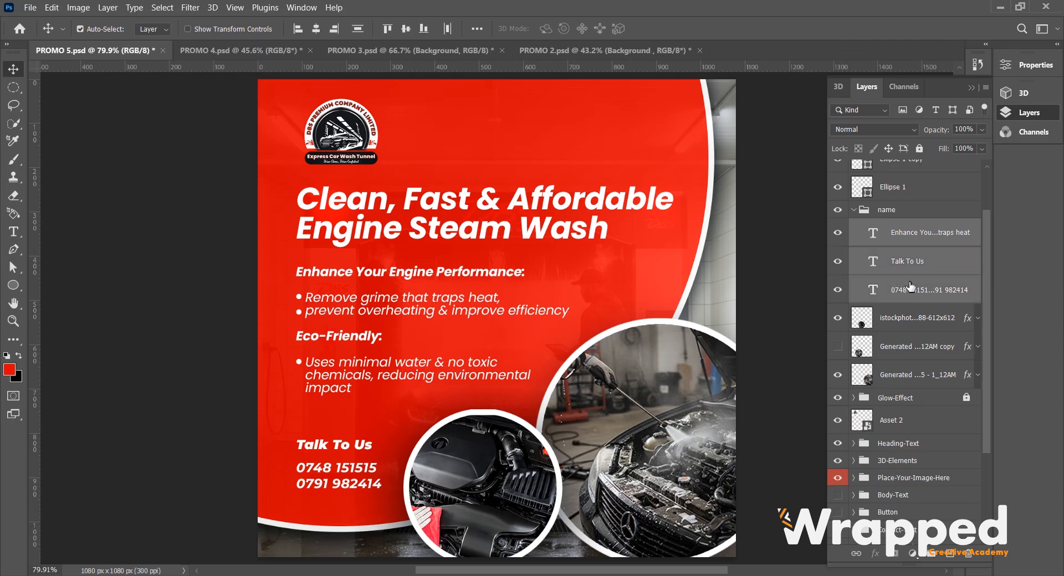
pyautogui.moveTo(910, 233); pyautogui.dragTo(904, 201)
pyautogui.hotkey('ctrl', 'z')
pyautogui.click(858, 300)
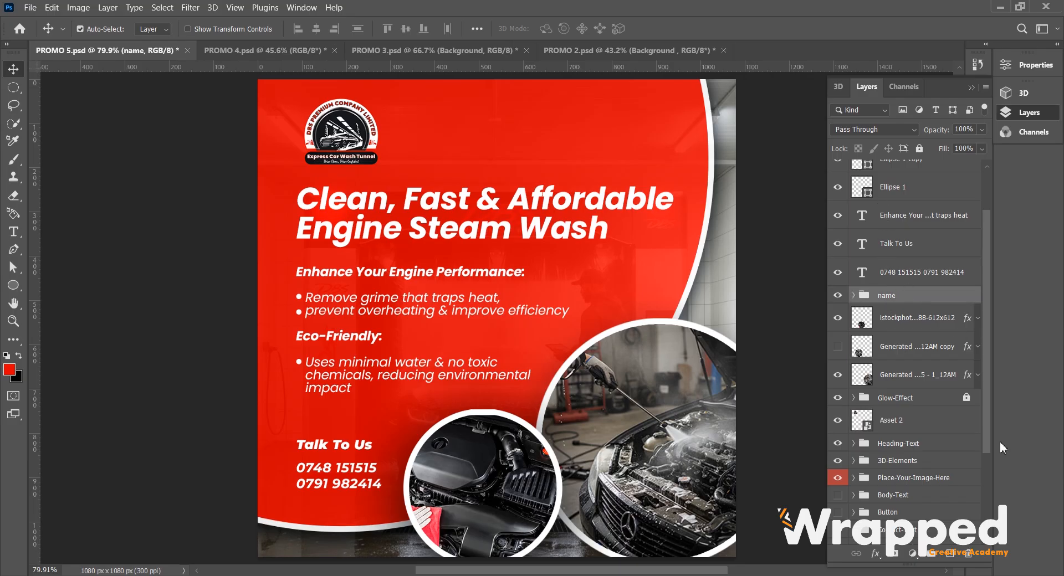
pyautogui.click(971, 554)
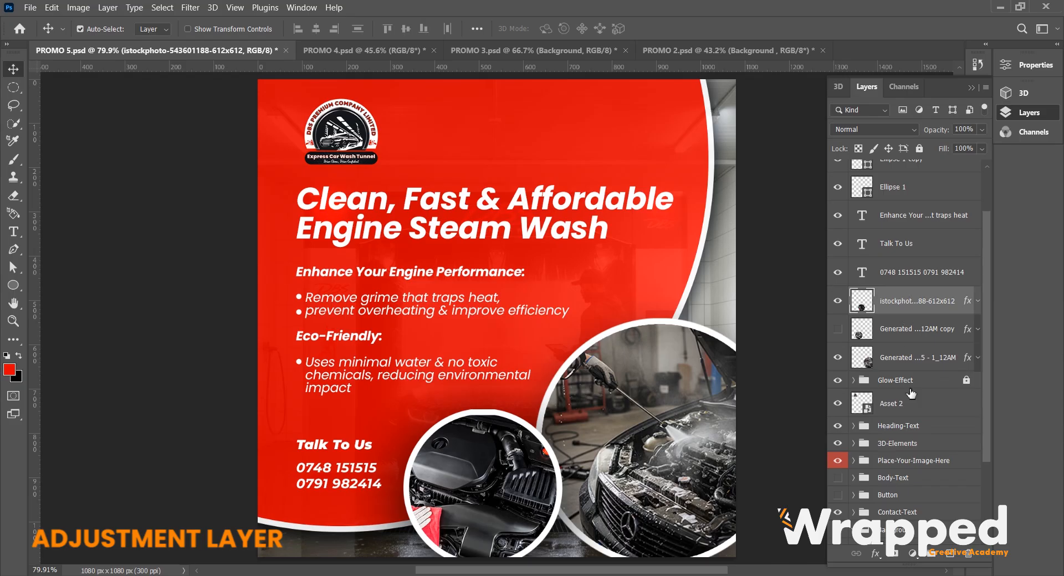
# Look through the layer style effects available for the red Shape layer in the Background group
pyautogui.click(464, 222)
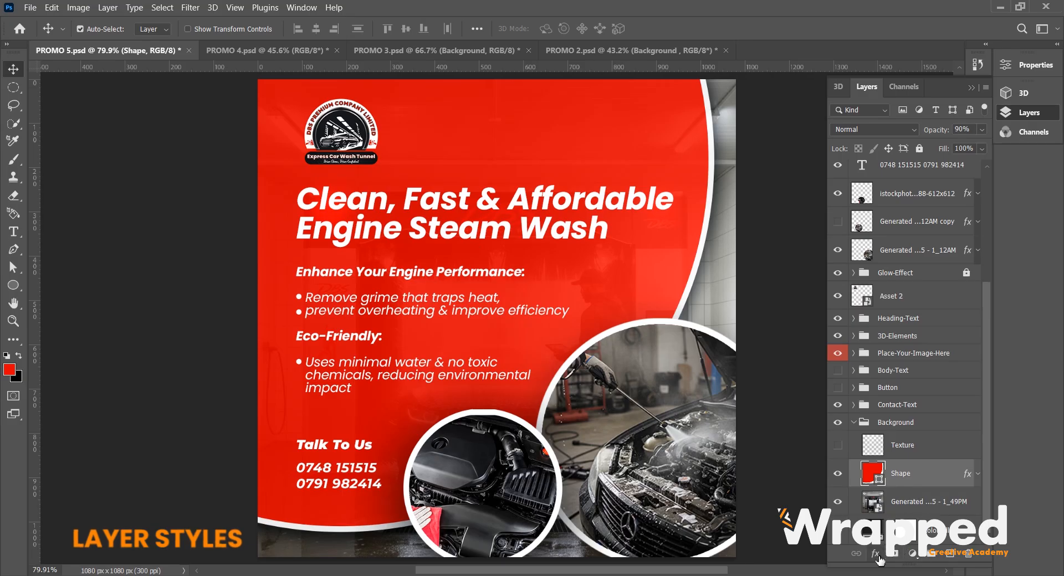
pyautogui.click(877, 554)
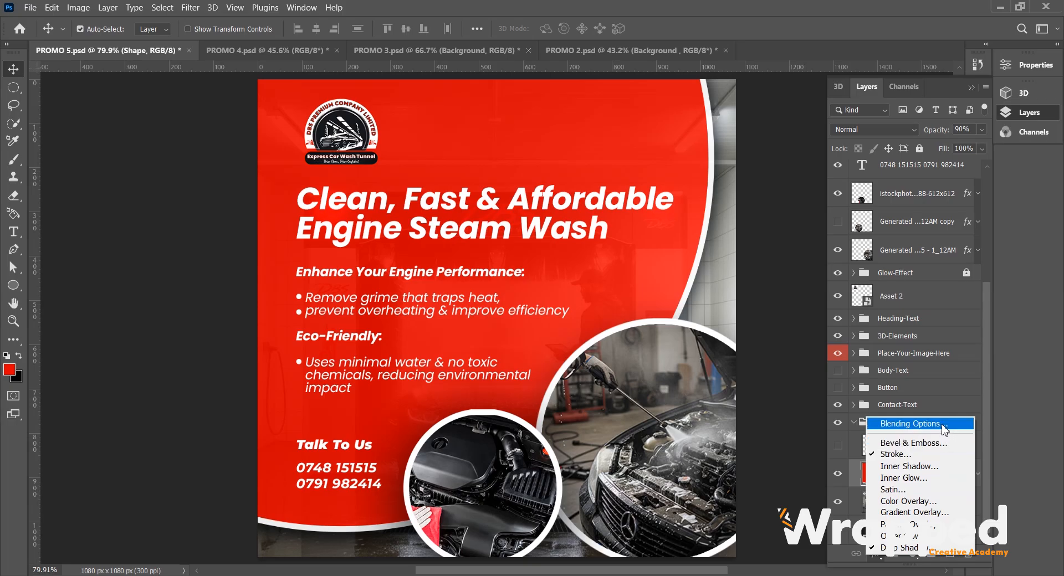
pyautogui.click(846, 552)
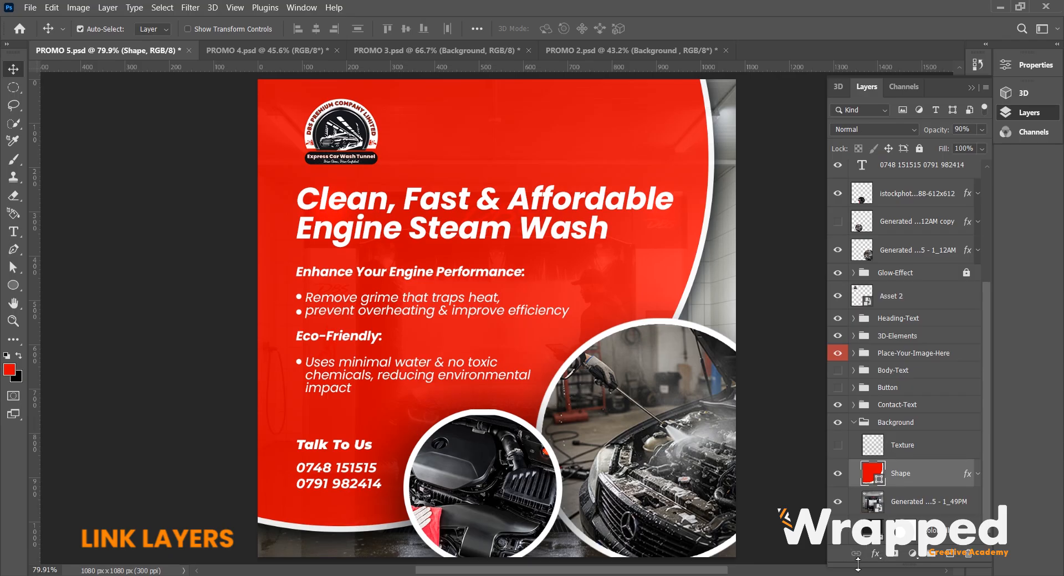
# Collapse the Background group and link the Enhance Your Engine Performance and Talk To Us text layers
pyautogui.keyDown('shift'); pyautogui.click(903, 448); pyautogui.keyUp('shift')
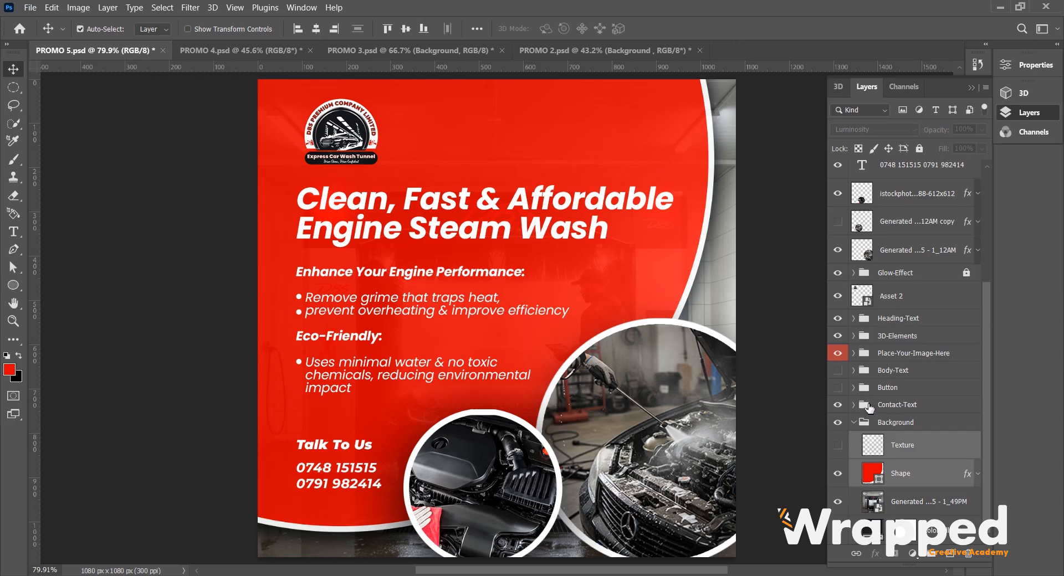
pyautogui.click(887, 425)
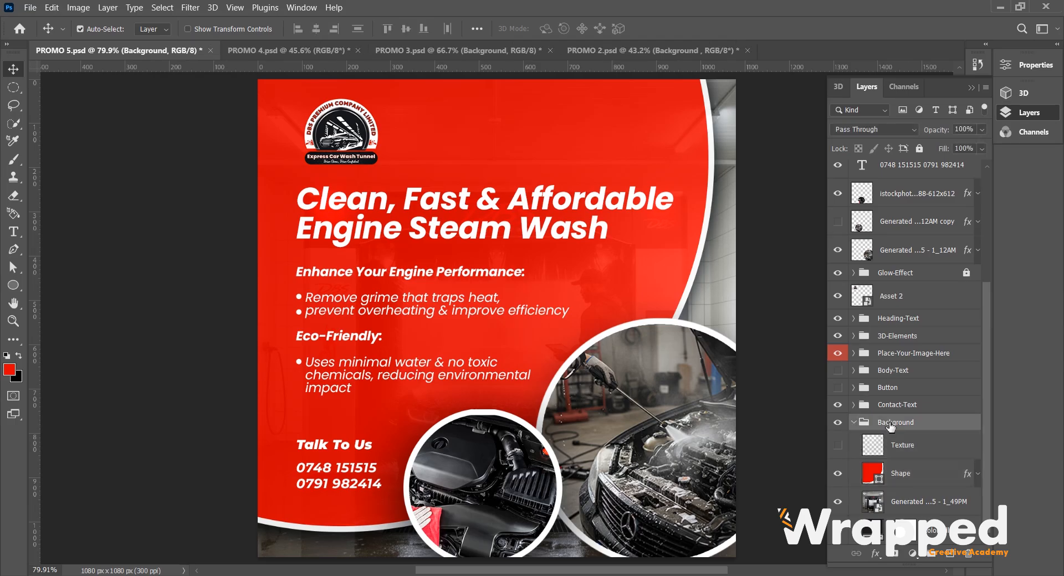
pyautogui.click(853, 423)
pyautogui.scroll(1, 868, 401)
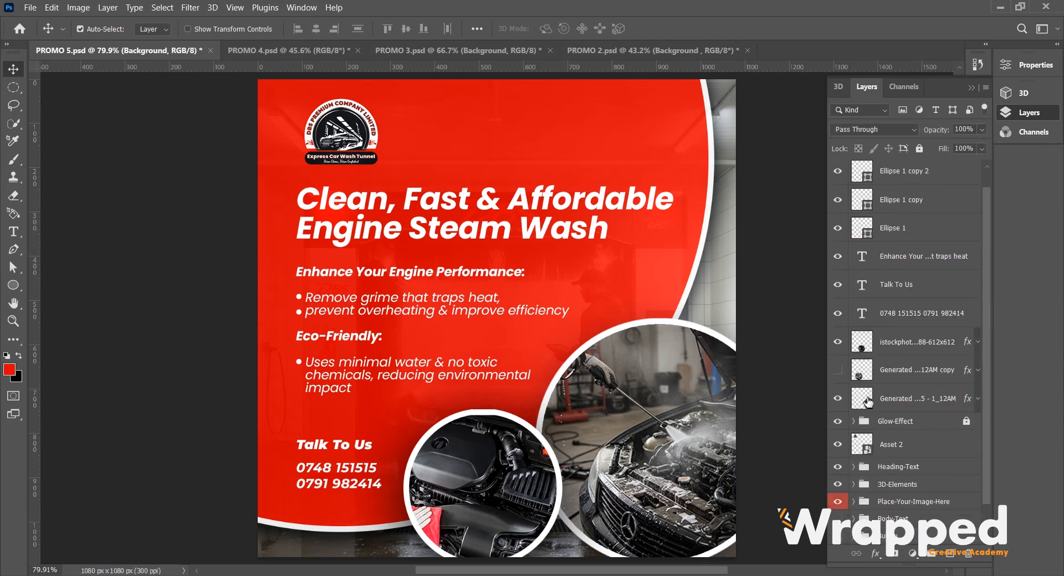
pyautogui.click(902, 259)
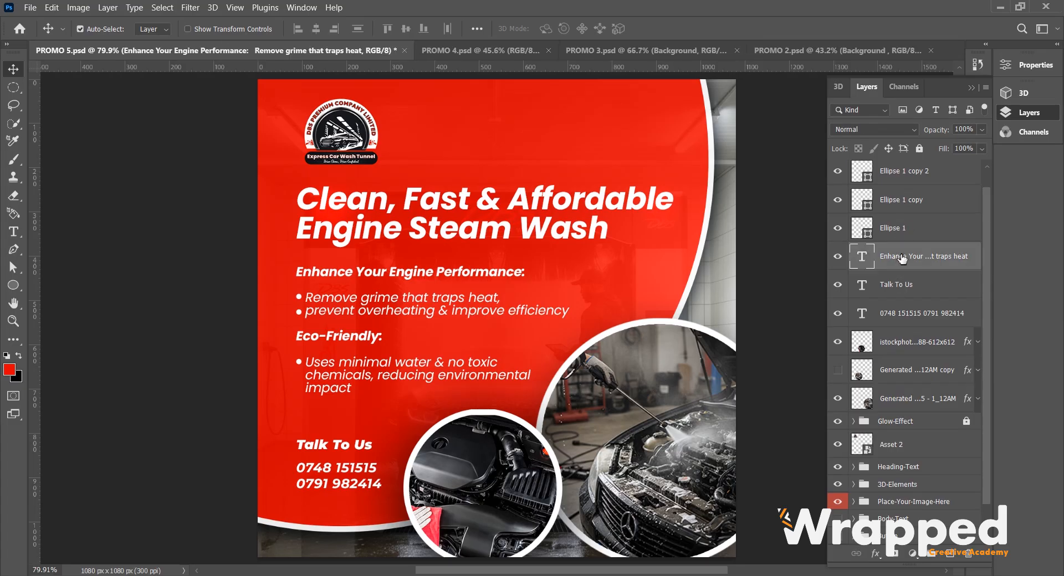
pyautogui.keyDown('shift'); pyautogui.click(903, 294); pyautogui.keyUp('shift')
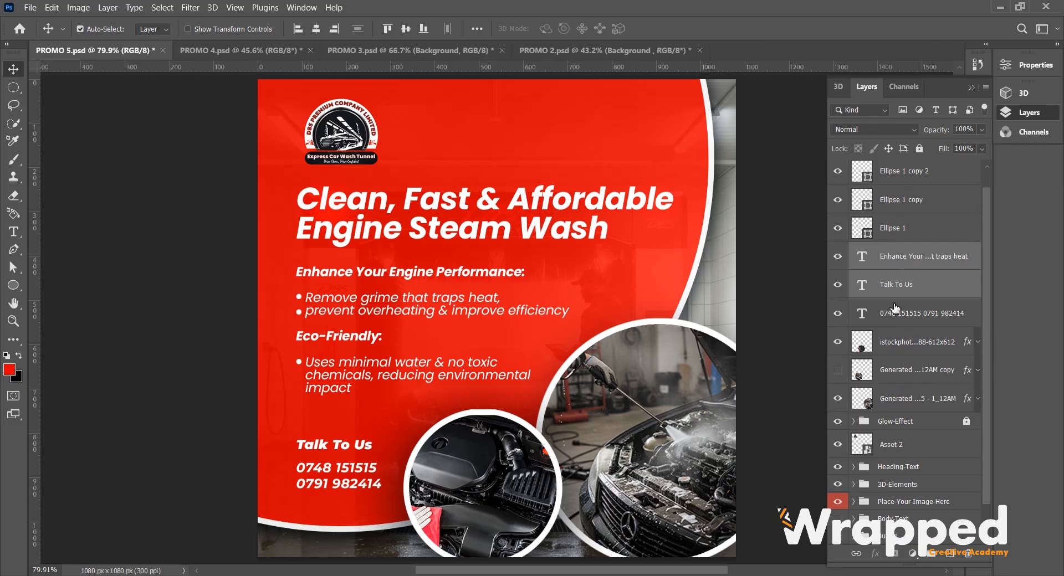
pyautogui.click(856, 553)
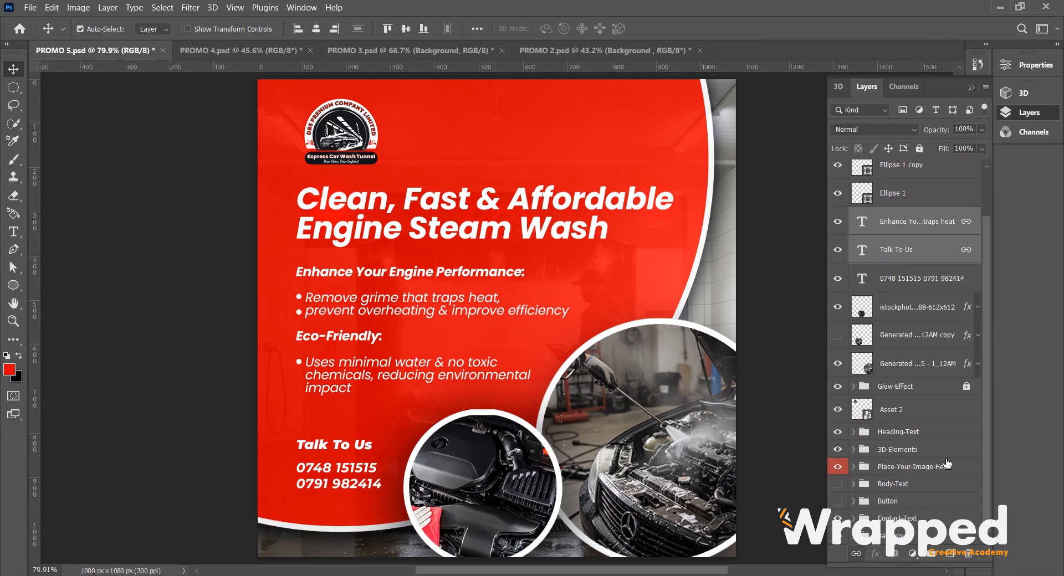
pyautogui.click(937, 206)
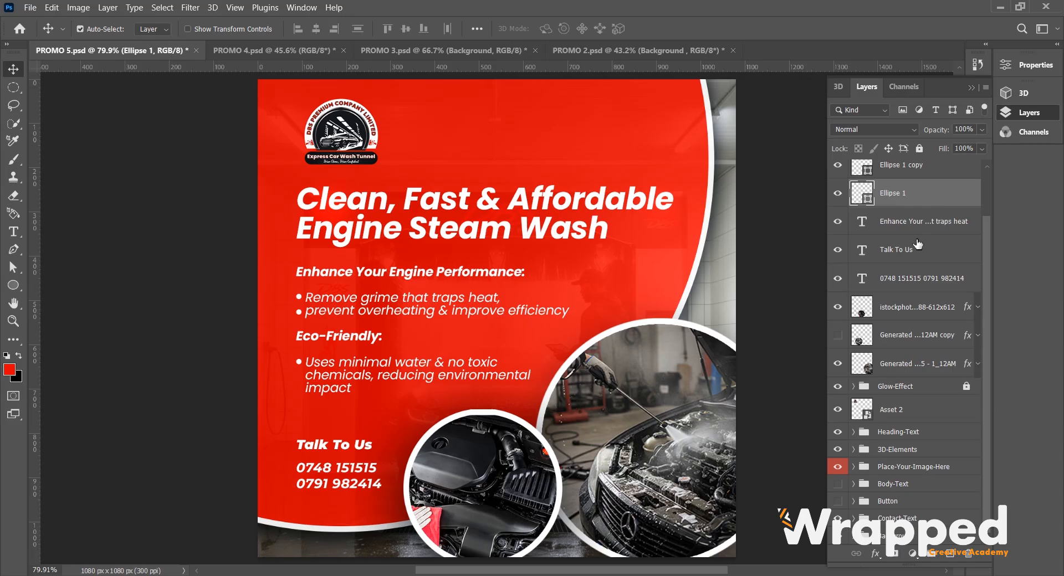
pyautogui.click(897, 225)
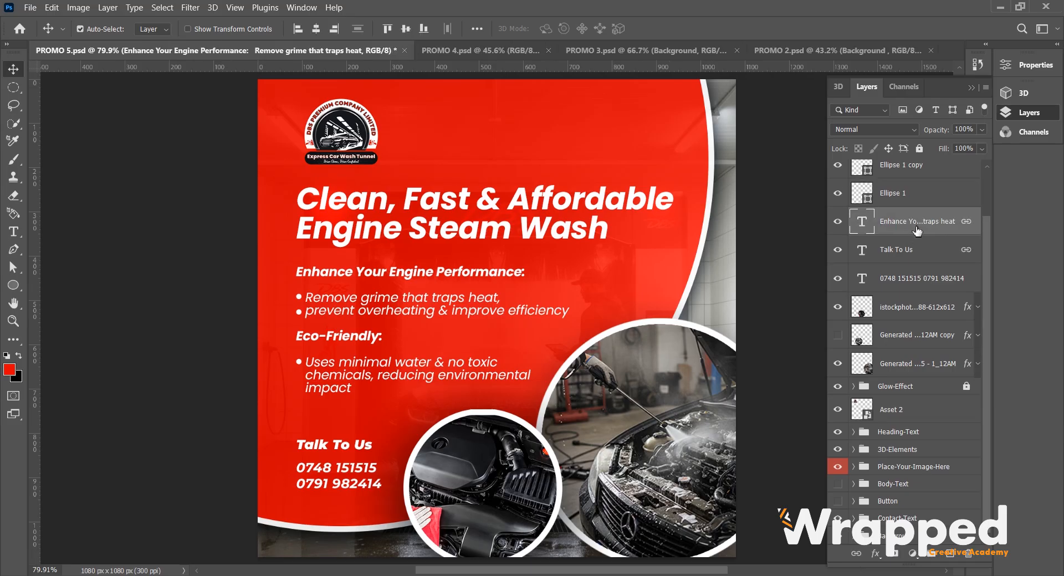
# Compare the layer commands offered for the Ellipse 1 copy 2 shape layer and the Enhance Your Engine Performance text layer
pyautogui.scroll(2, 901, 221)
pyautogui.click(905, 194)
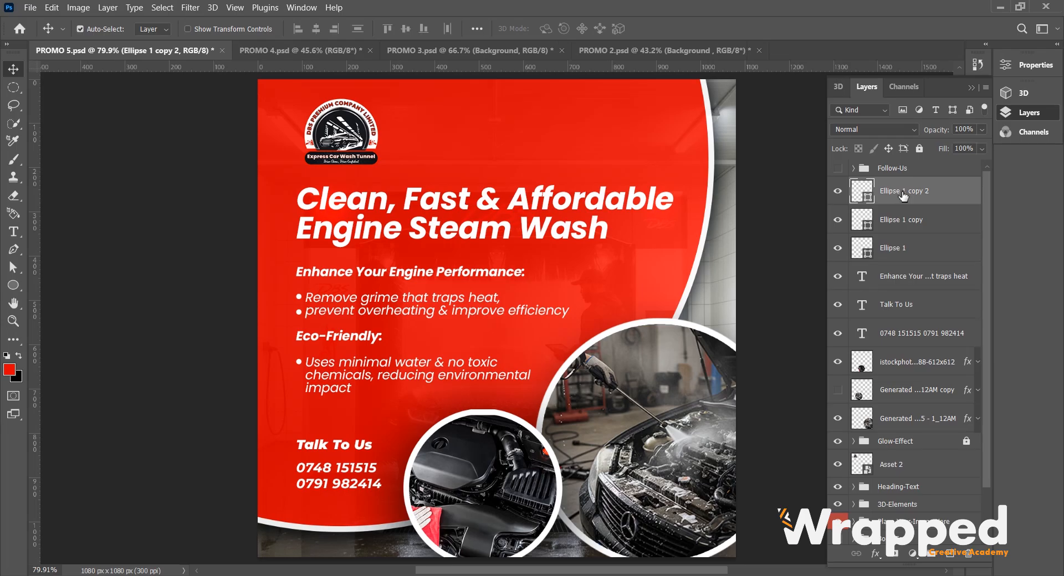
pyautogui.rightClick(904, 193)
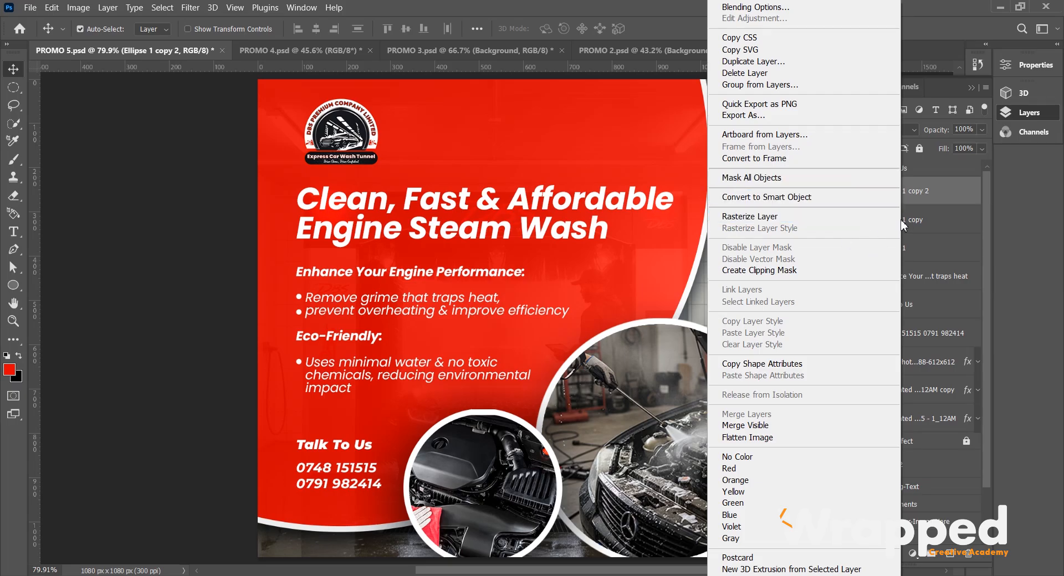
pyautogui.click(917, 247)
pyautogui.rightClick(904, 277)
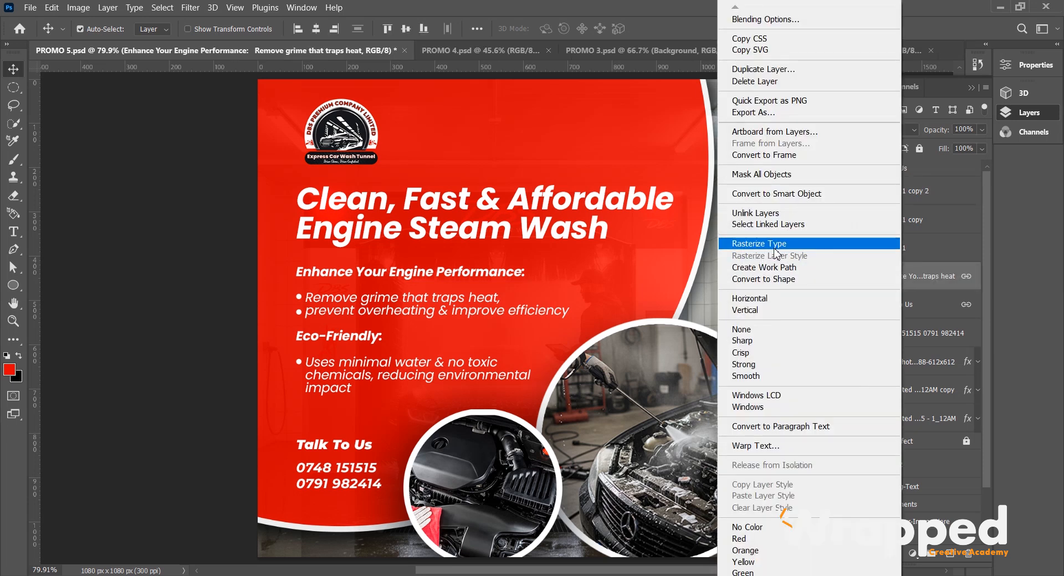
pyautogui.click(819, 247)
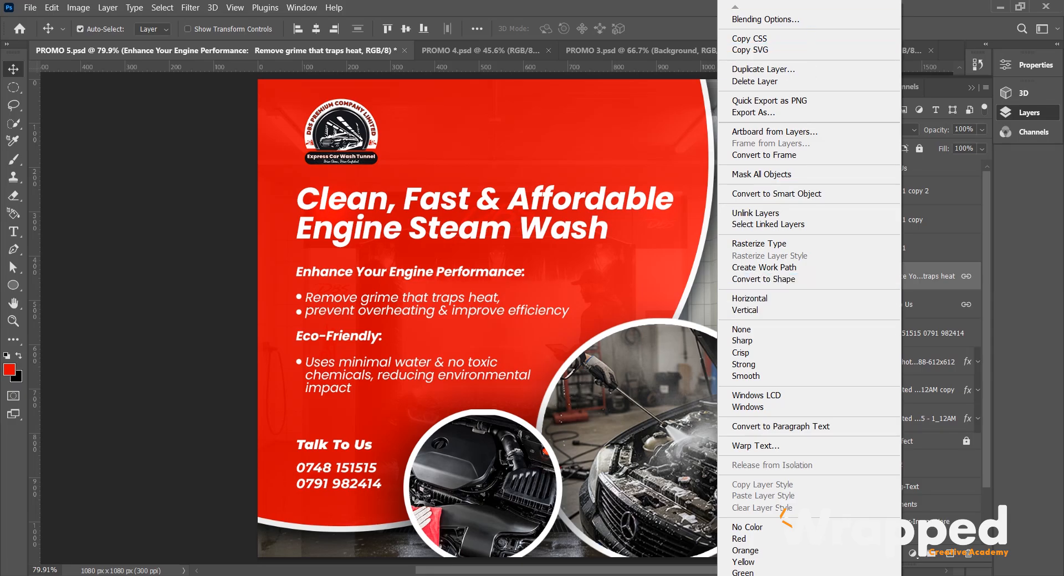
pyautogui.click(936, 279)
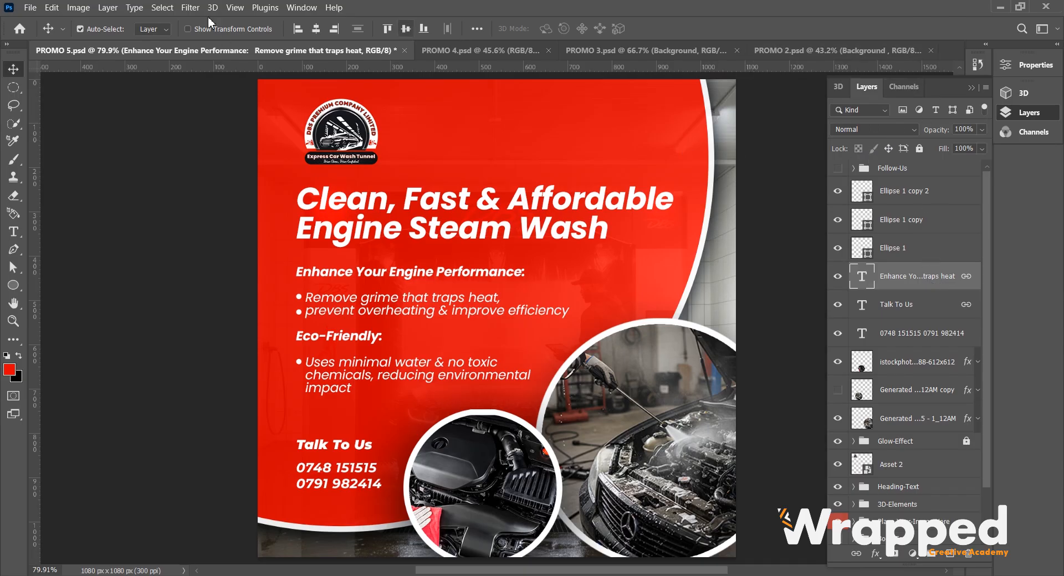
# Look through the full set of Layer commands available for the selected text layer
pyautogui.click(108, 8)
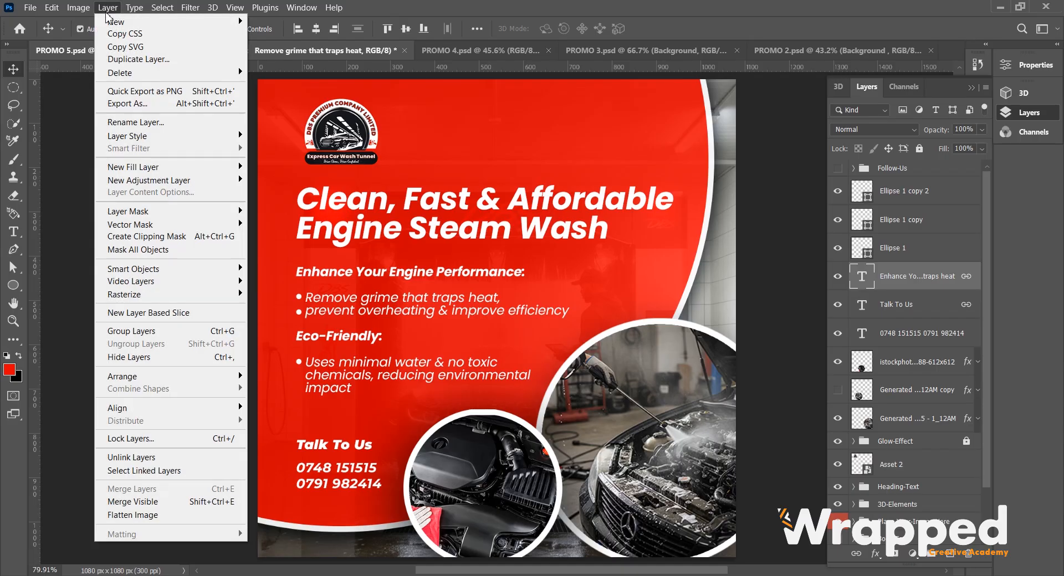
pyautogui.moveTo(131, 25)
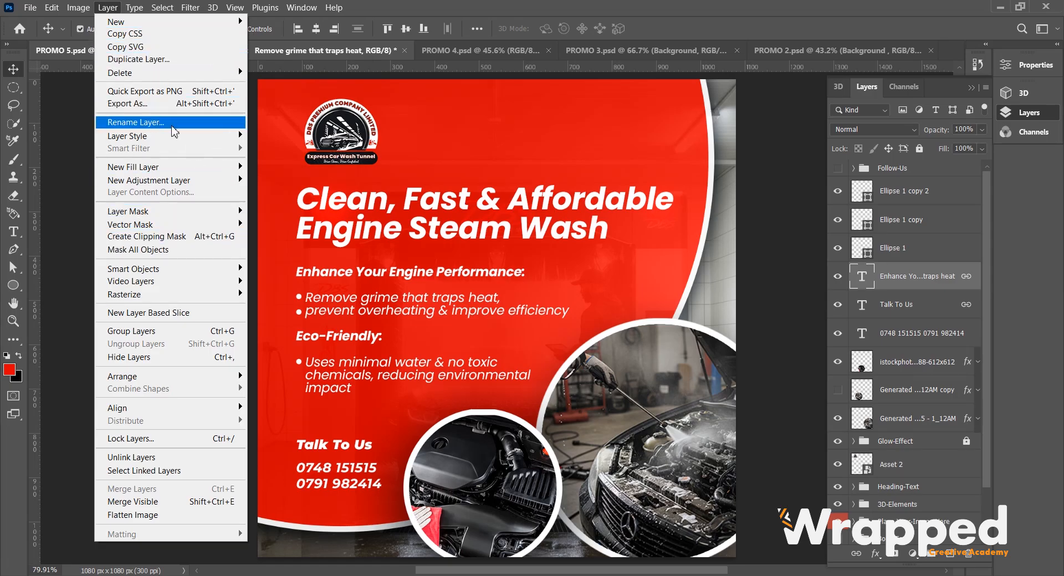
pyautogui.moveTo(175, 144)
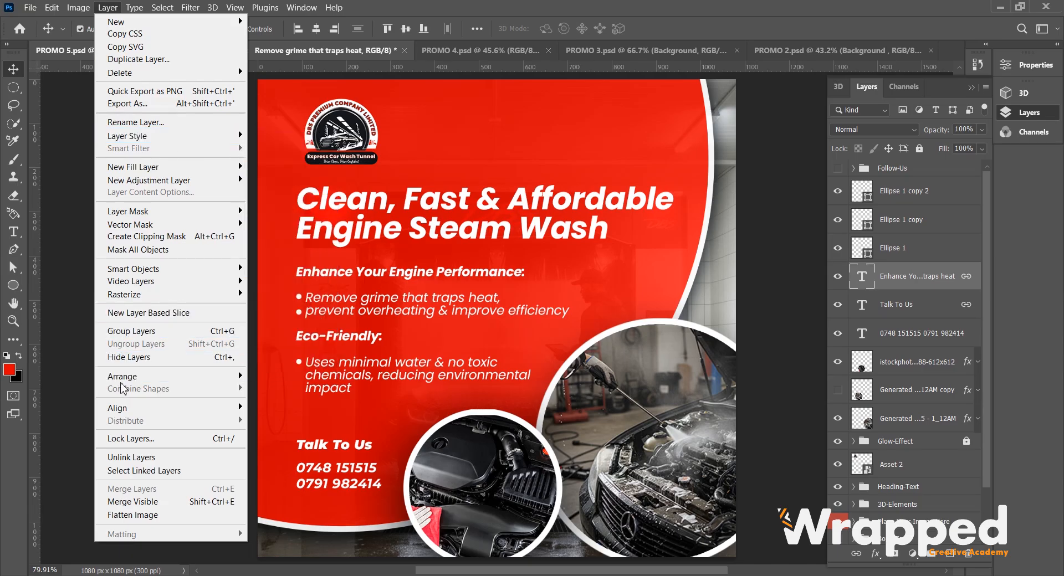
# Select the hidden Generated Image copy layer and collapse the Layers panel
pyautogui.click(909, 390)
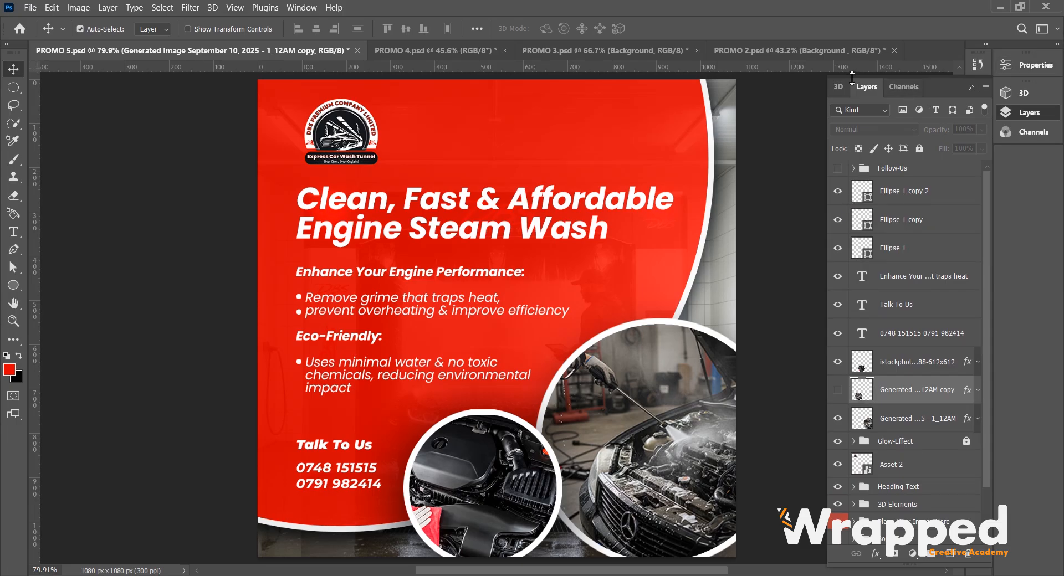
pyautogui.moveTo(943, 88); pyautogui.dragTo(910, 97)
pyautogui.click(974, 87)
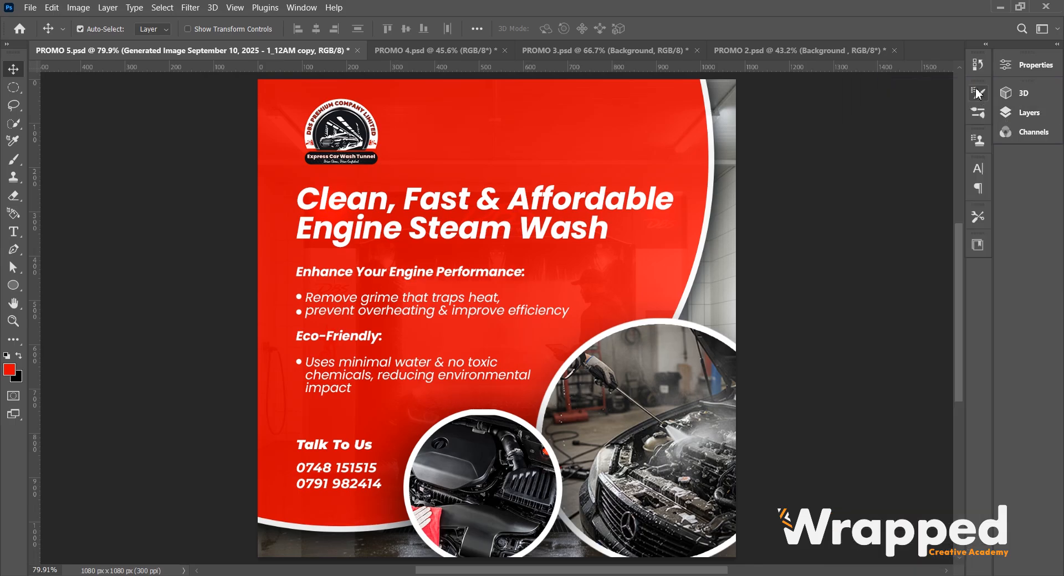